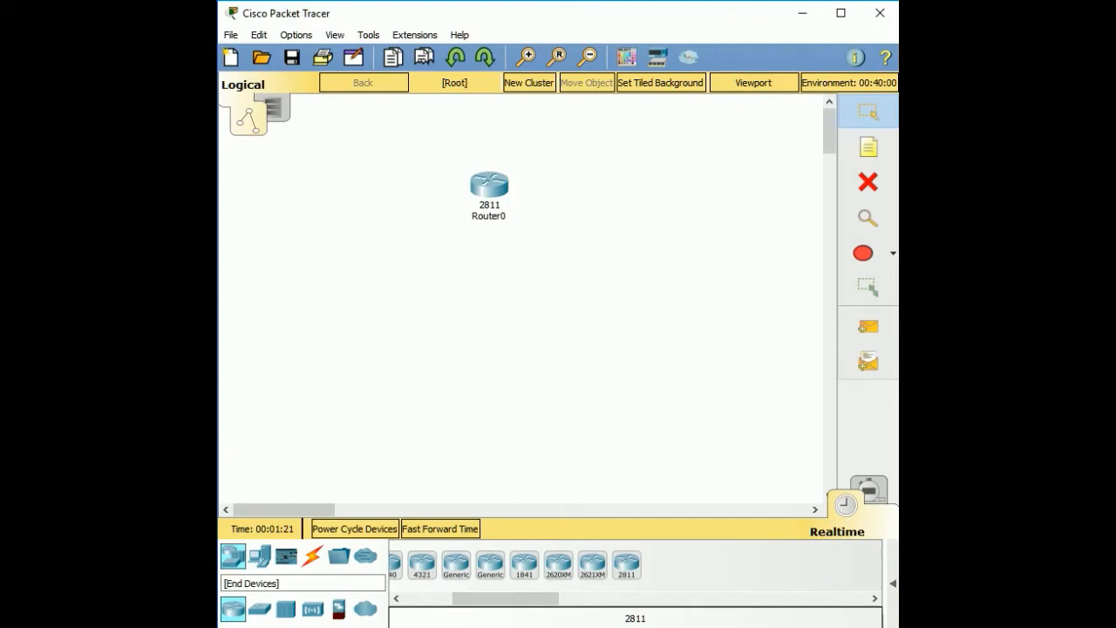
- Place a 2960 switch in the workspace just below the 2811 router
click(259, 609)
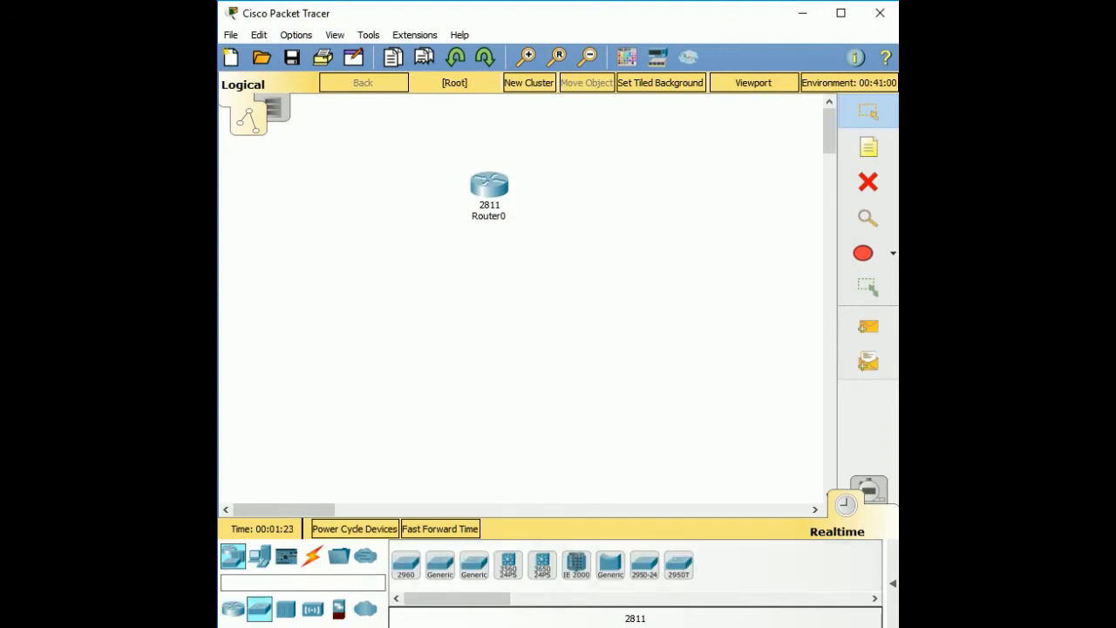
click(405, 564)
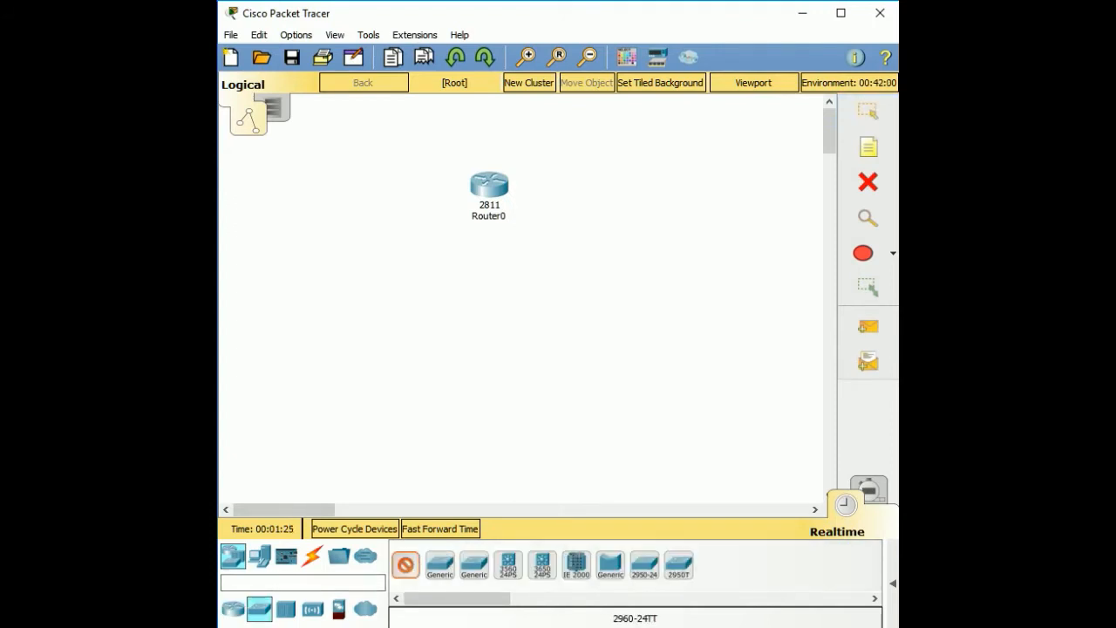
click(490, 255)
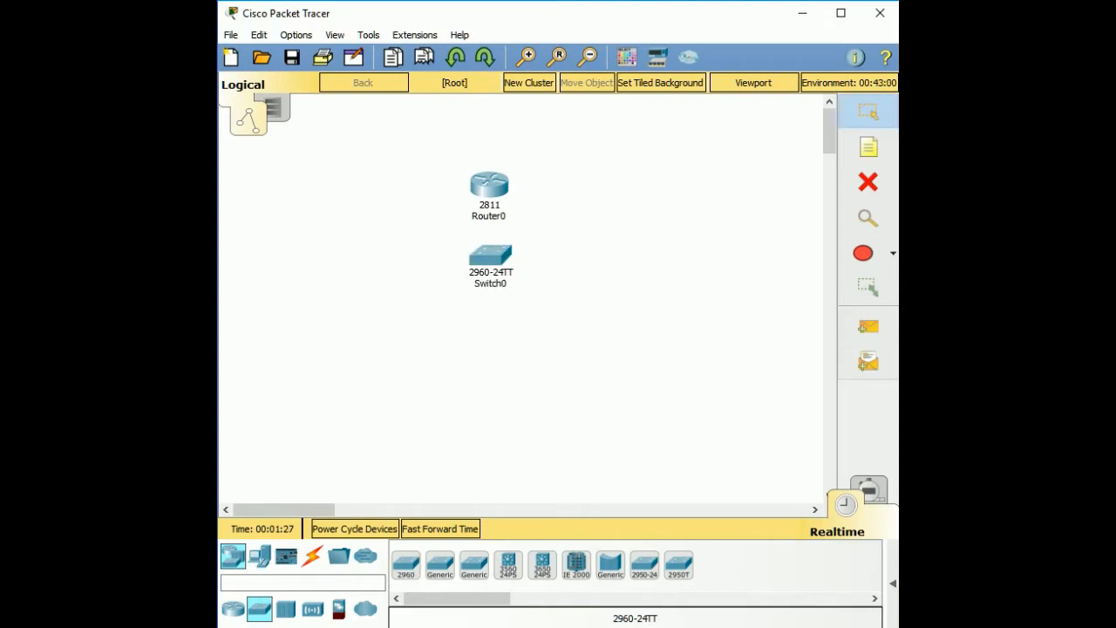
- Place two 7960 IP phones side by side below the switch
click(259, 555)
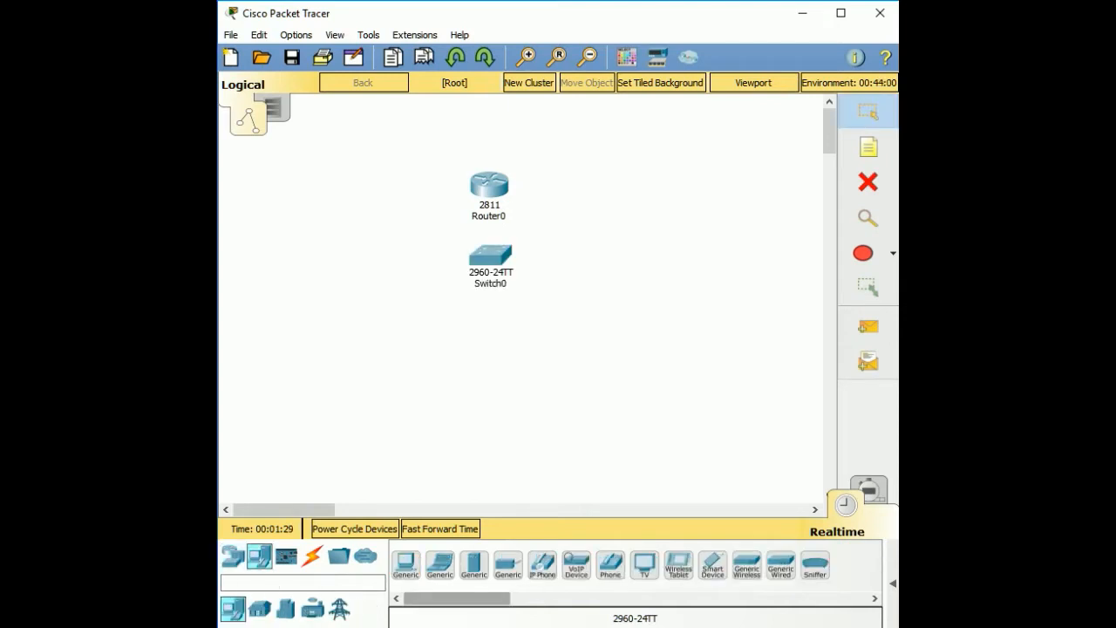
click(542, 564)
click(433, 335)
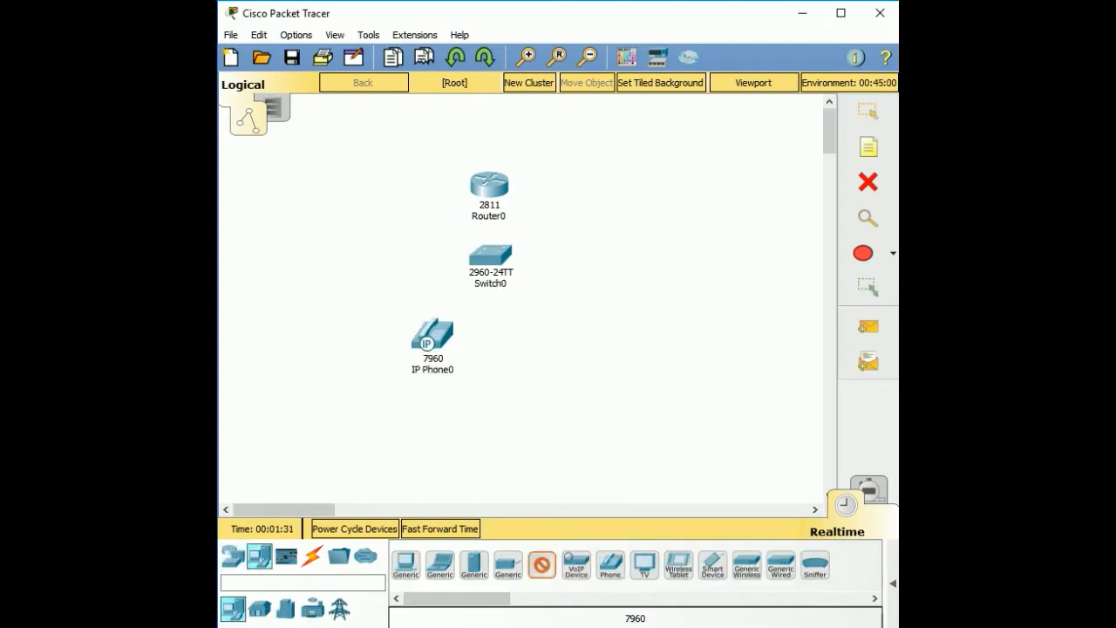
click(542, 336)
key(Escape)
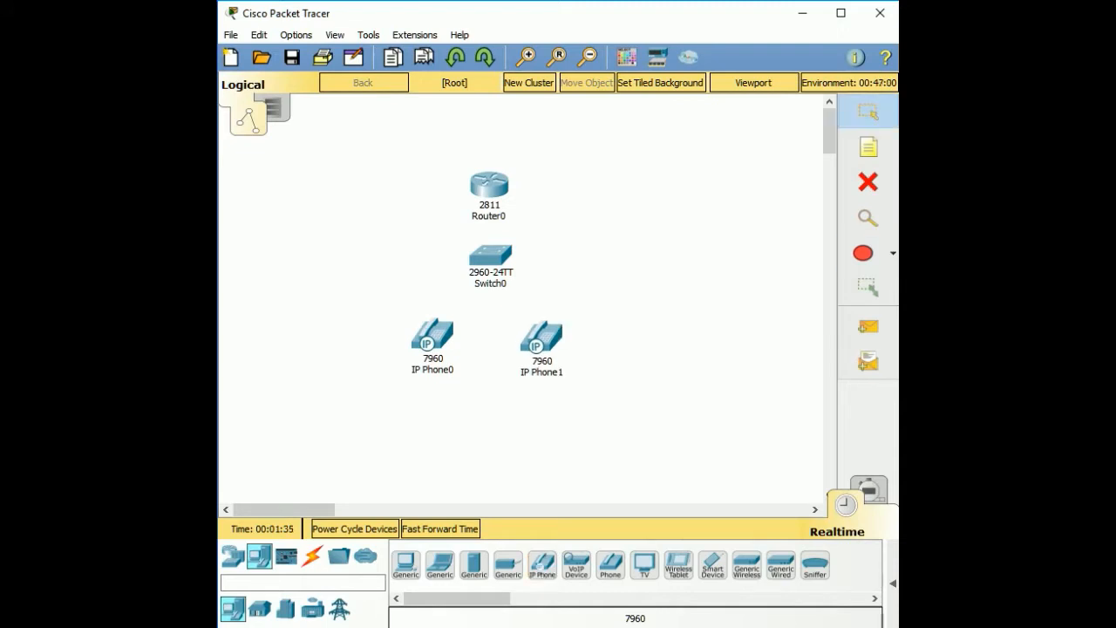
- Spread the two IP phones farther apart and lower, and move the switch slightly down beneath the router
drag(433, 334, 417, 364)
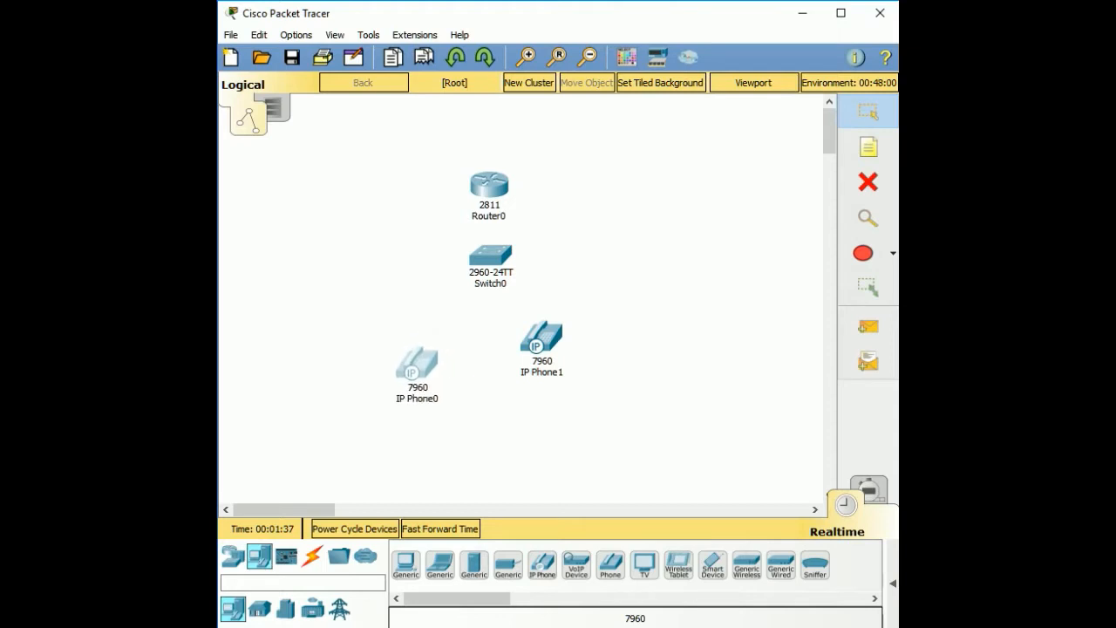
drag(541, 336, 557, 369)
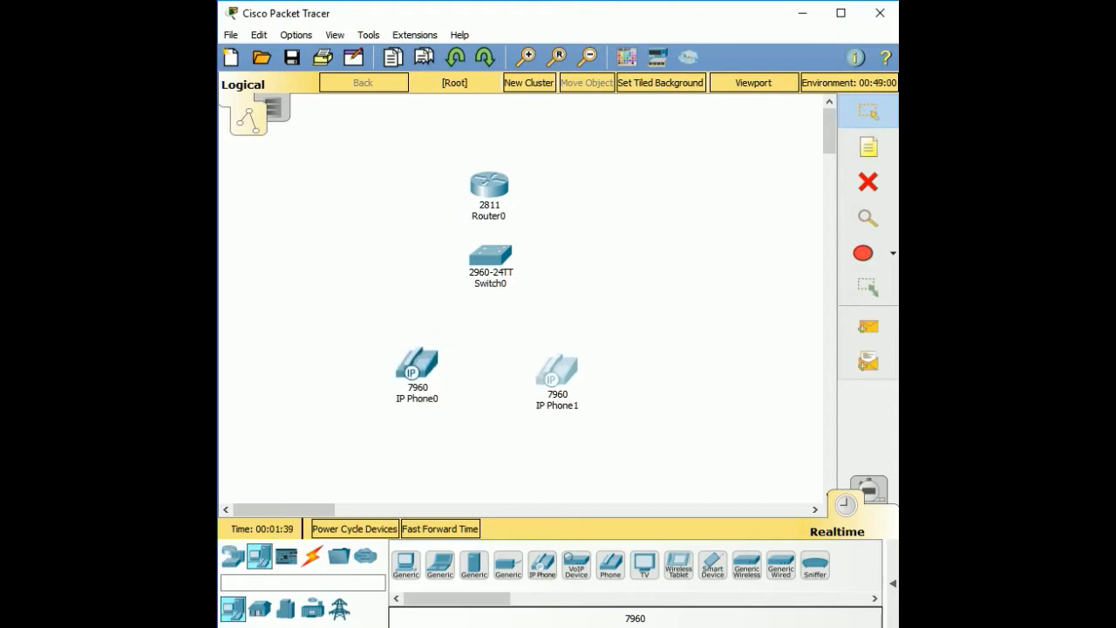
drag(490, 255, 489, 276)
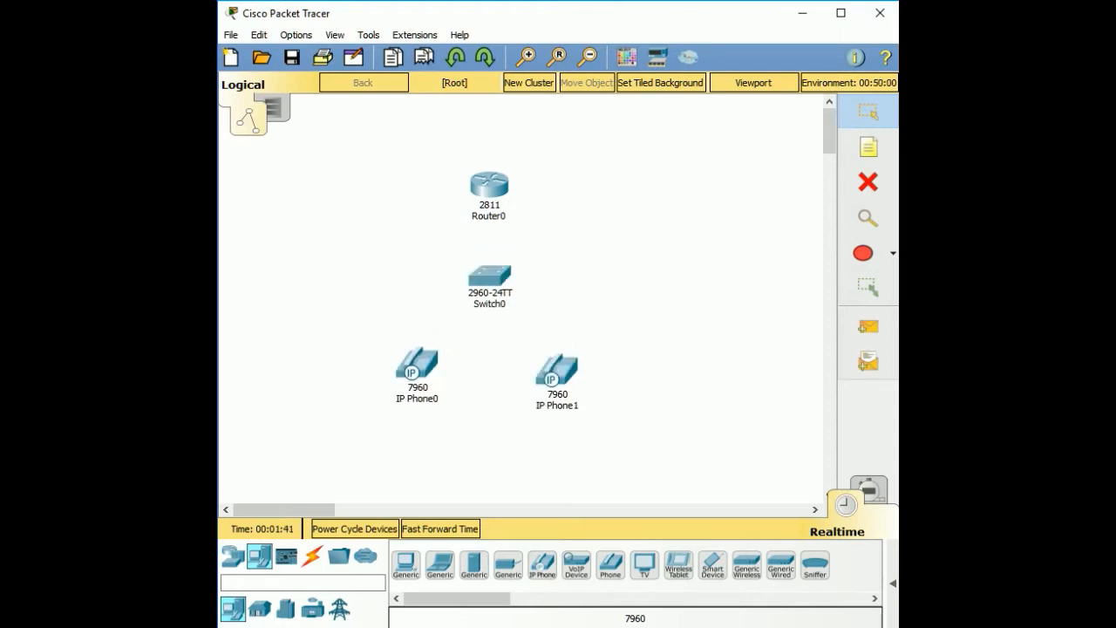
- Open Router0's command line and answer no to the initial configuration dialog
mouse_move(490, 194)
click(489, 185)
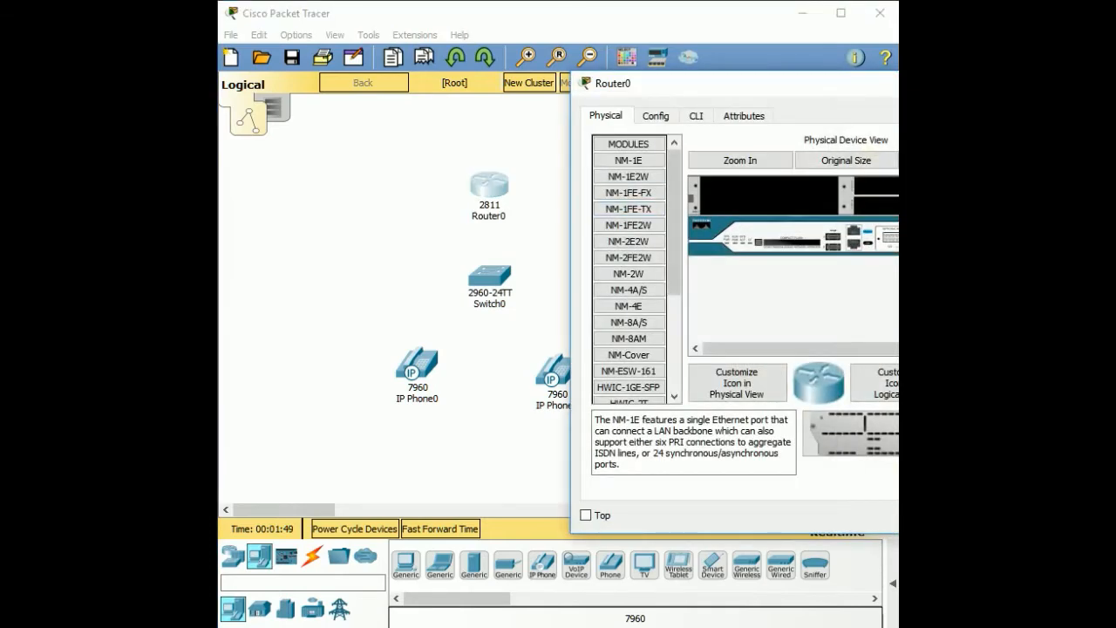
click(499, 114)
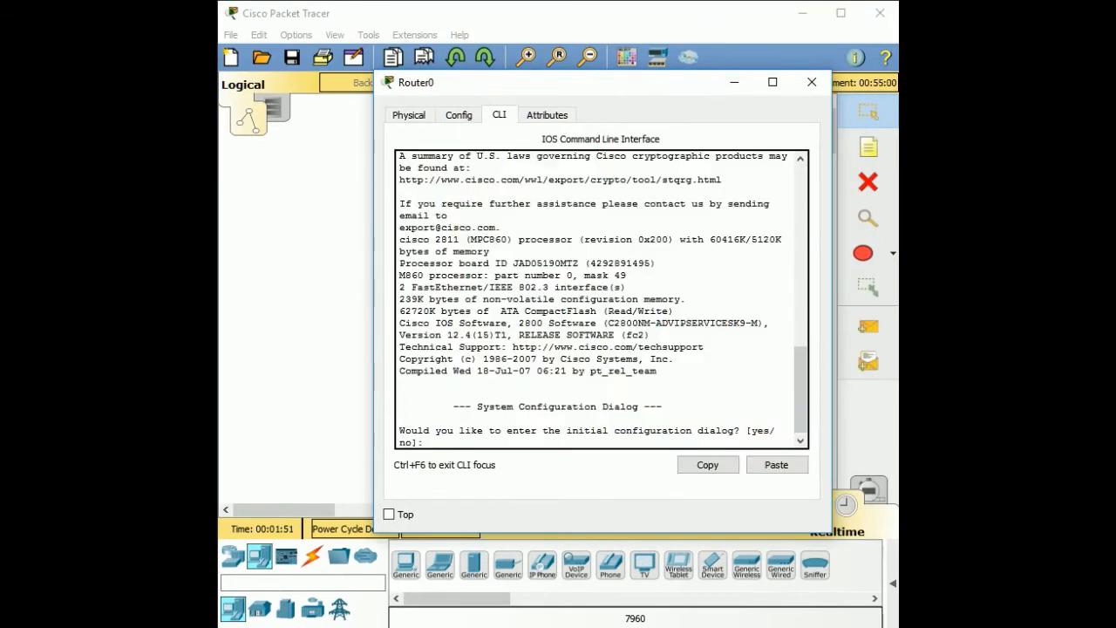
key(Return)
key(Return)
key(Return)
text(no)
key(Return)
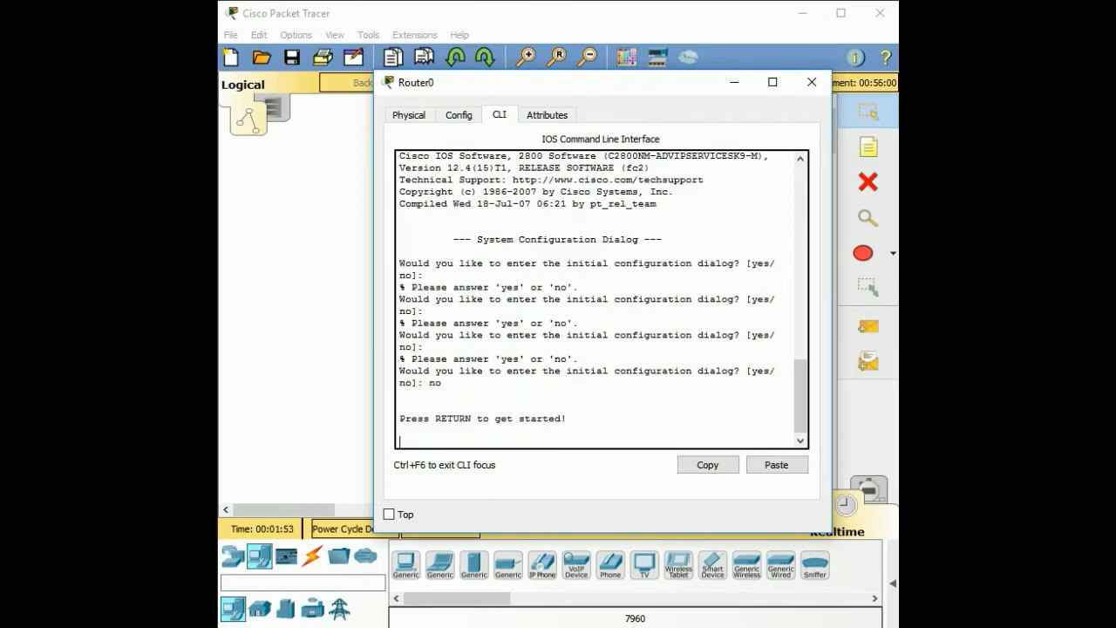
- Enter privileged mode on Router0 with en and global configuration mode with conf t
key(Return)
text(en)
key(Return)
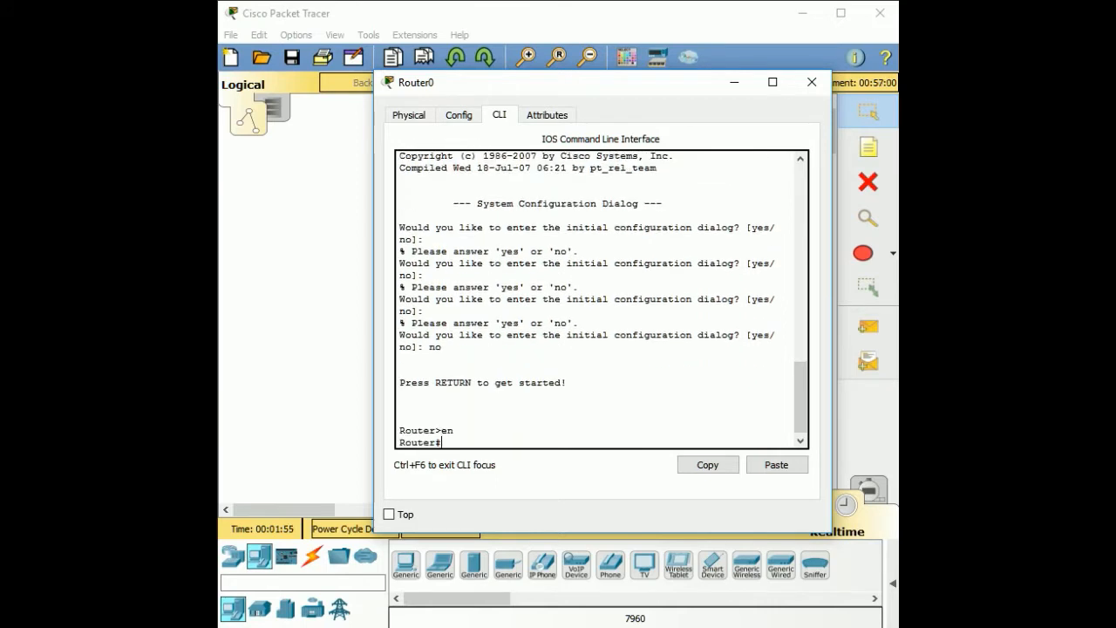
text(conf t)
key(Return)
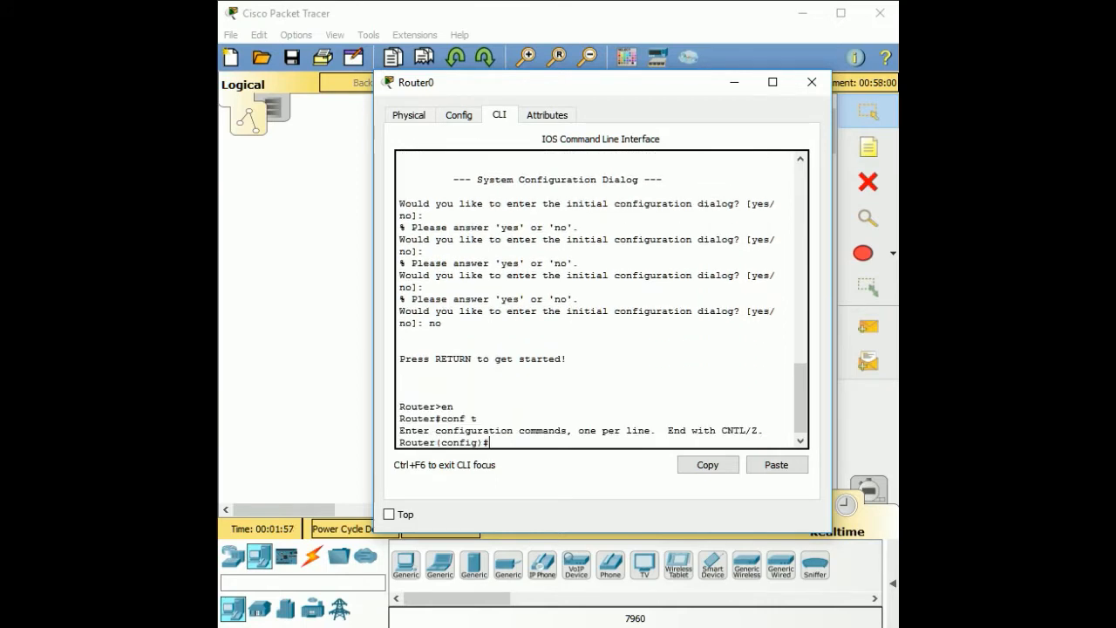
- Assign IP address 192.168.10.1 with mask 255.255.255.0 to Router0's interface fa0/0
text(inf)
text( fa)
text(0/0)
key(Return)
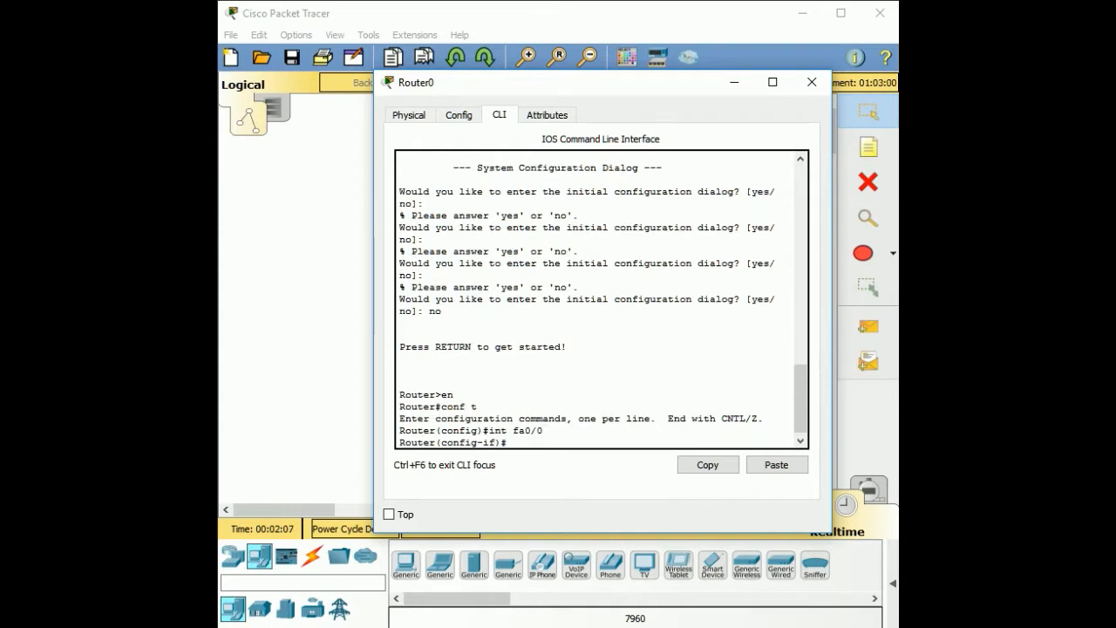
text(ip add )
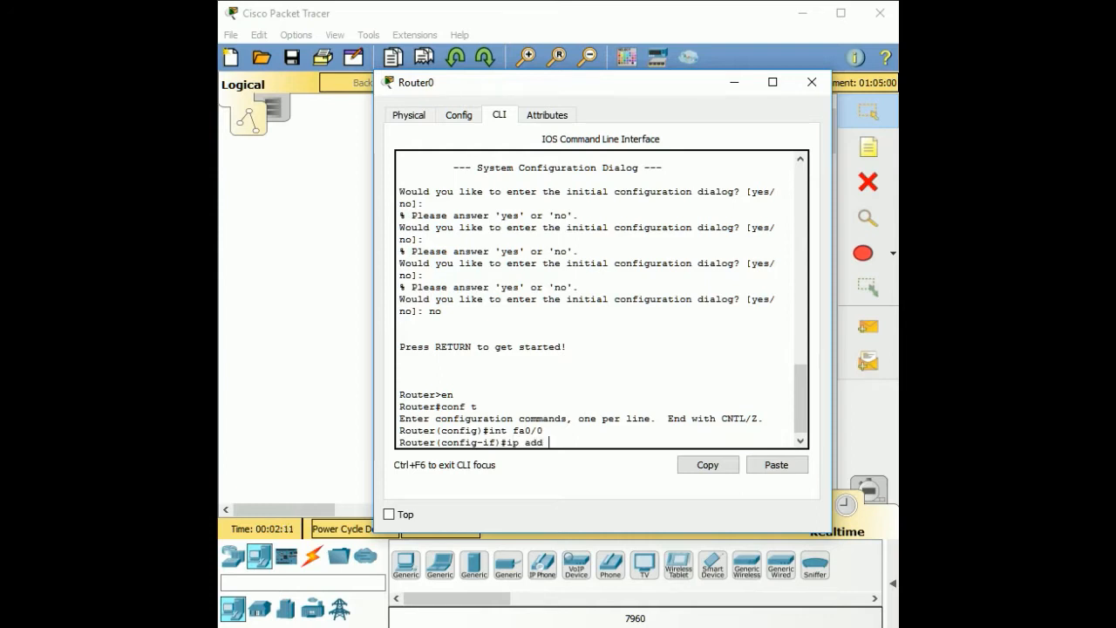
text(192.168.10.1)
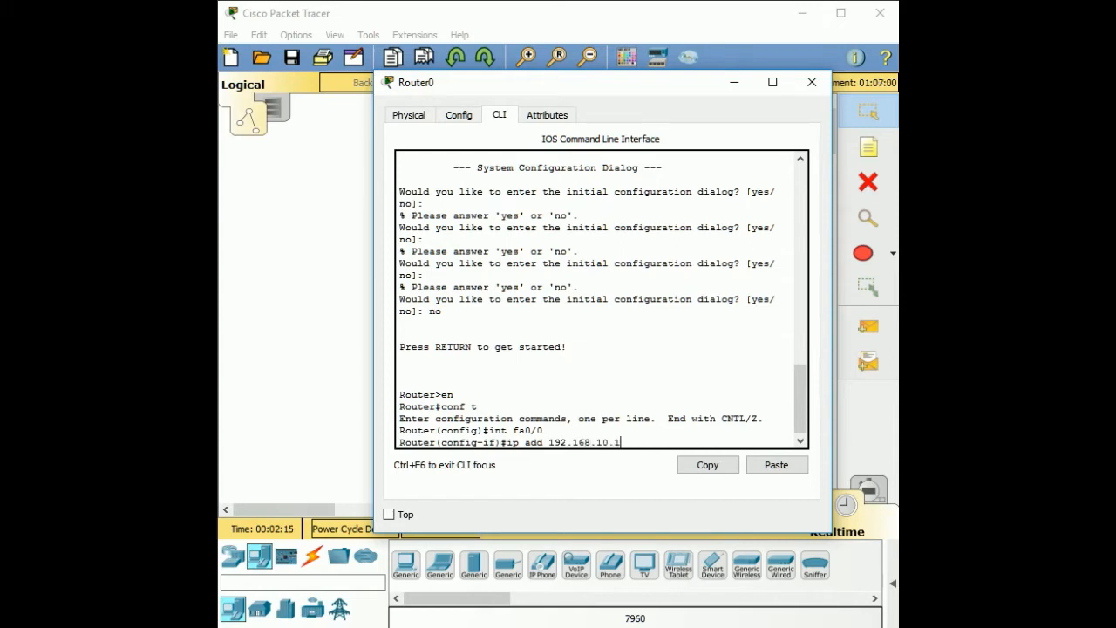
text( 255.2)
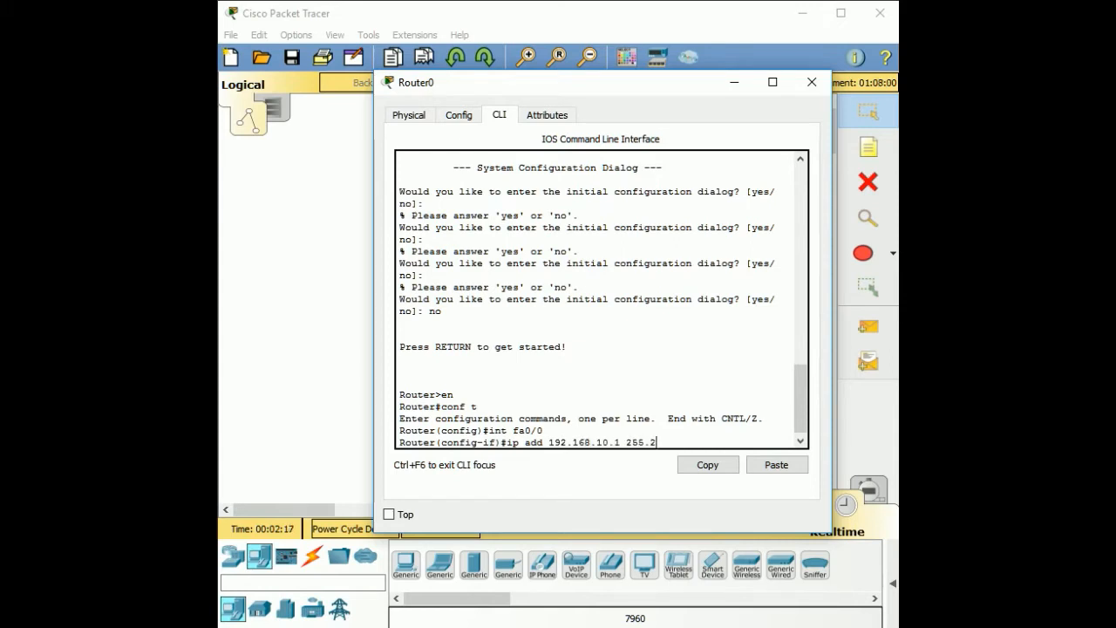
text(55.255.255.0)
key(Return)
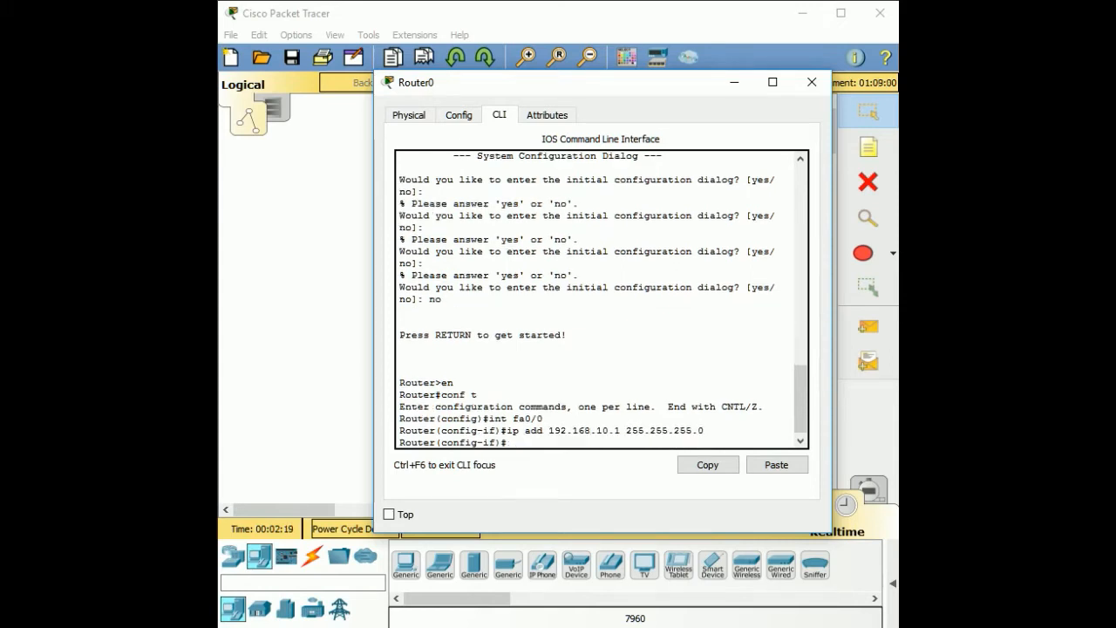
- Enable interface fa0/0 with no shut and return to global configuration mode
text(nu shut)
key(Left)
key(Left)
key(BackSpace)
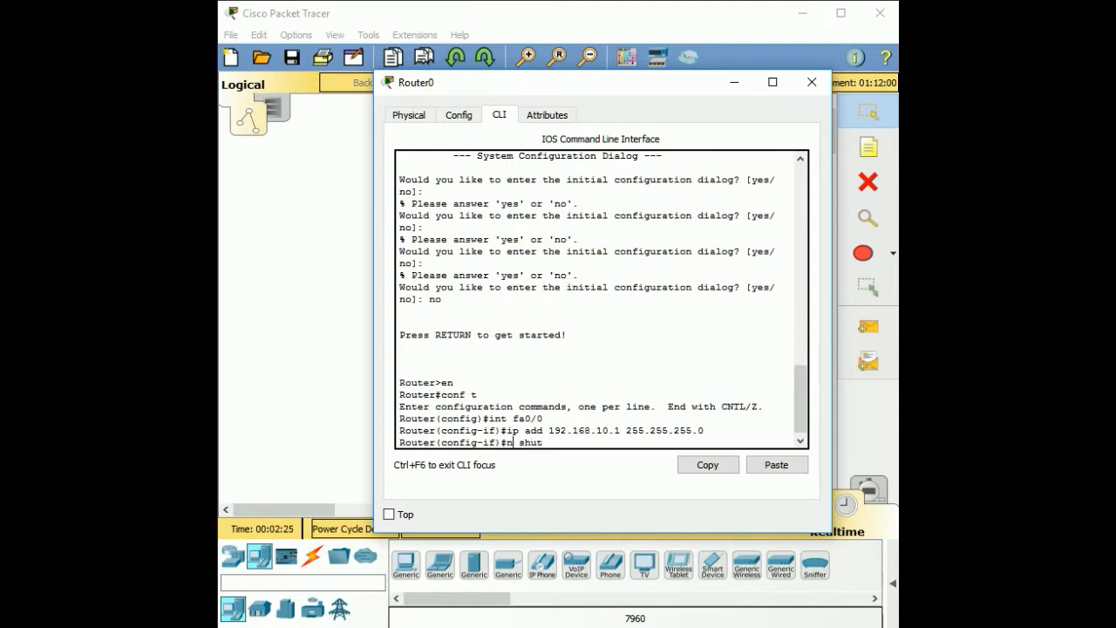
text(o)
key(Return)
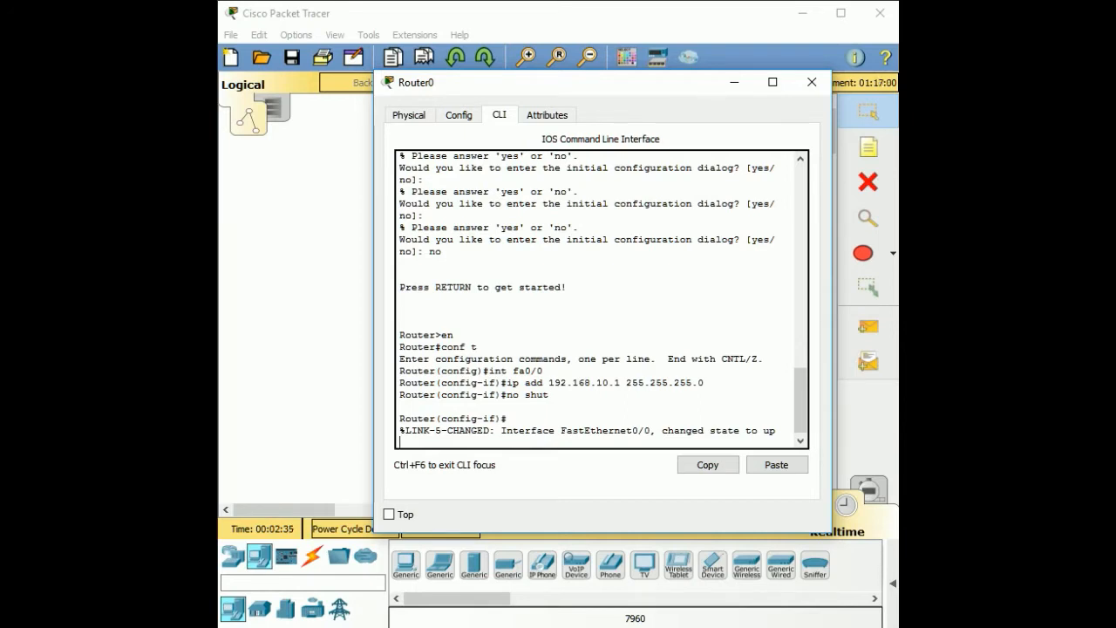
key(Return)
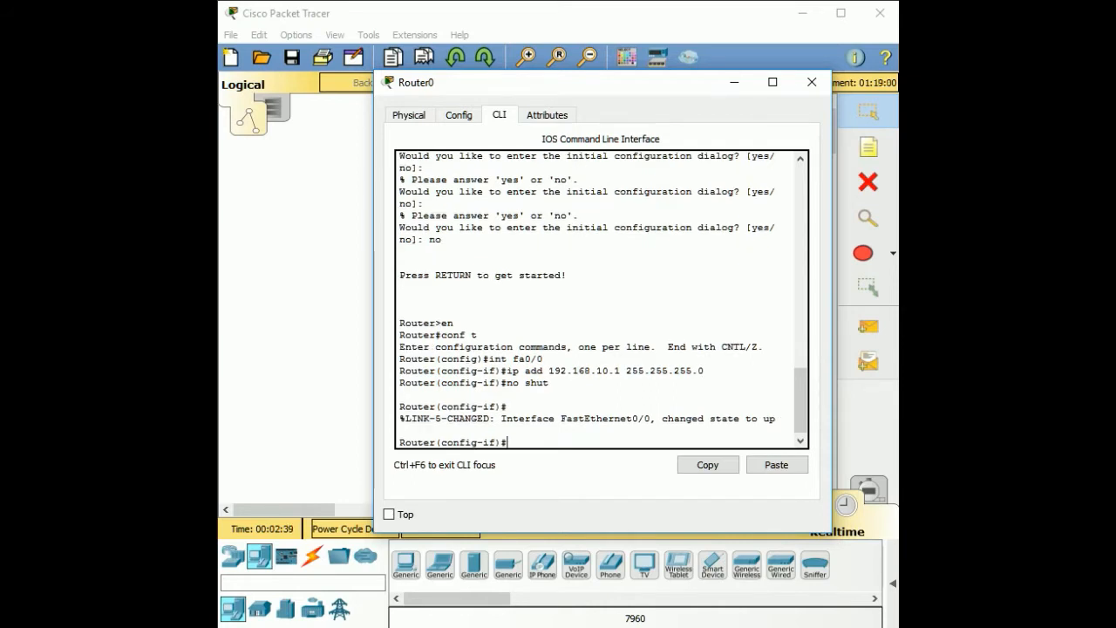
text(ex)
key(Return)
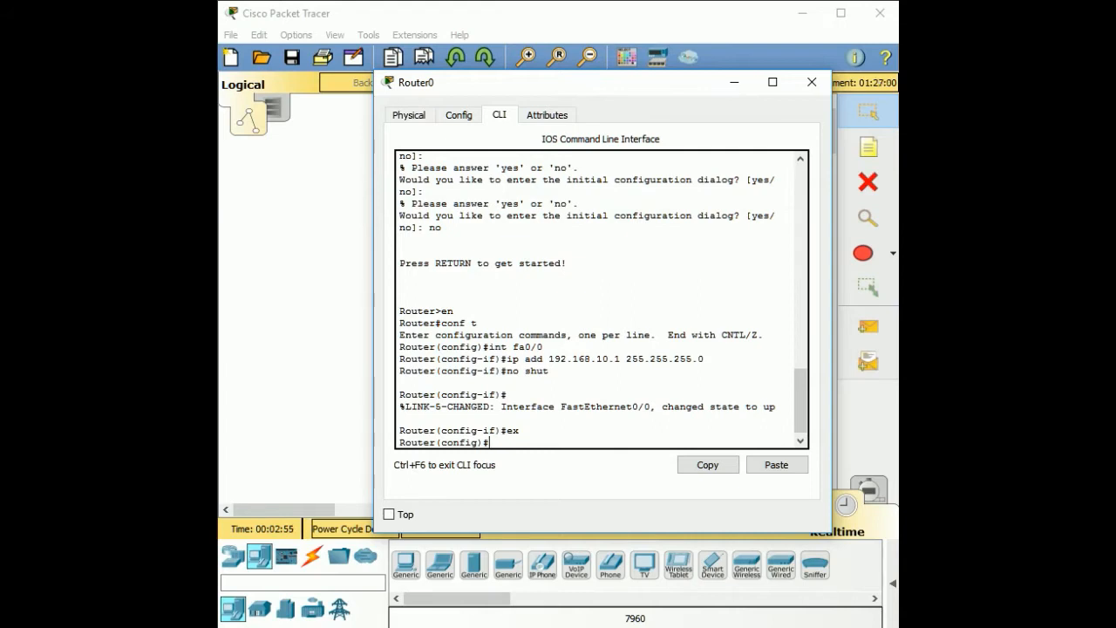
- Create a DHCP pool named voip on Router0
text(ip dhcp pool vi)
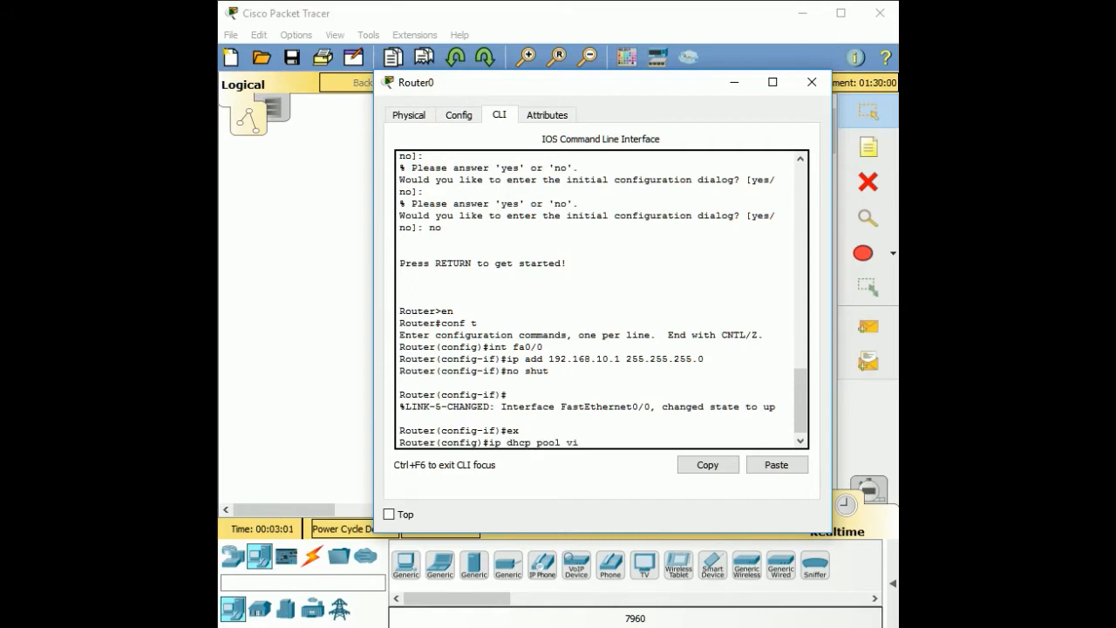
text(oop)
key(BackSpace)
key(BackSpace)
key(BackSpace)
text(oip)
key(Return)
- Set the voip pool's network to 192.168.10.0 with mask 255.255.255.0
text(ne)
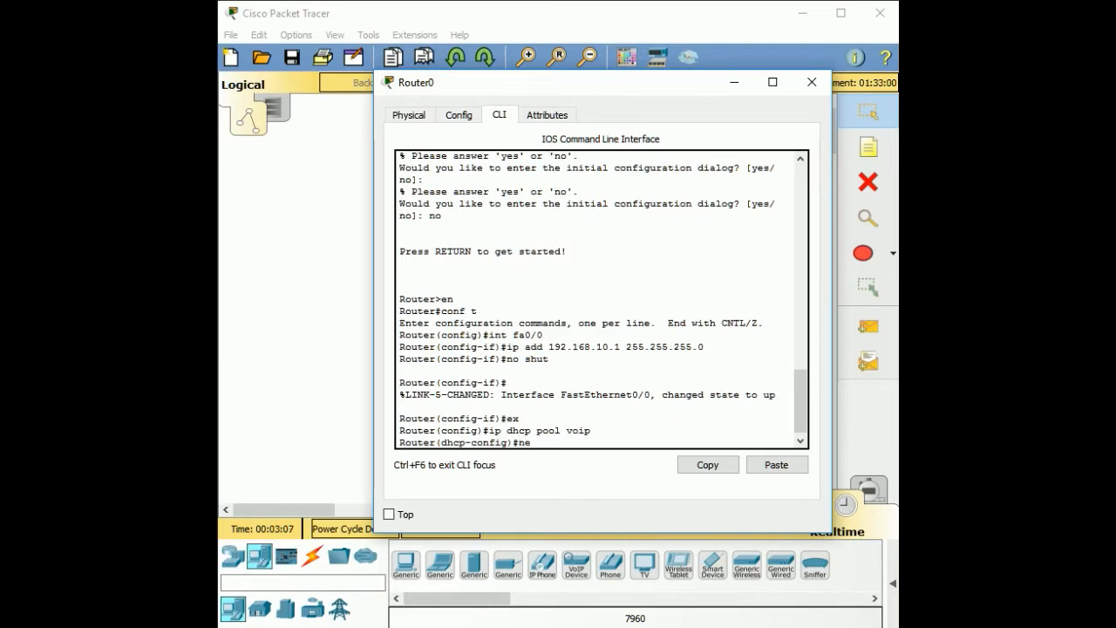
text(twork)
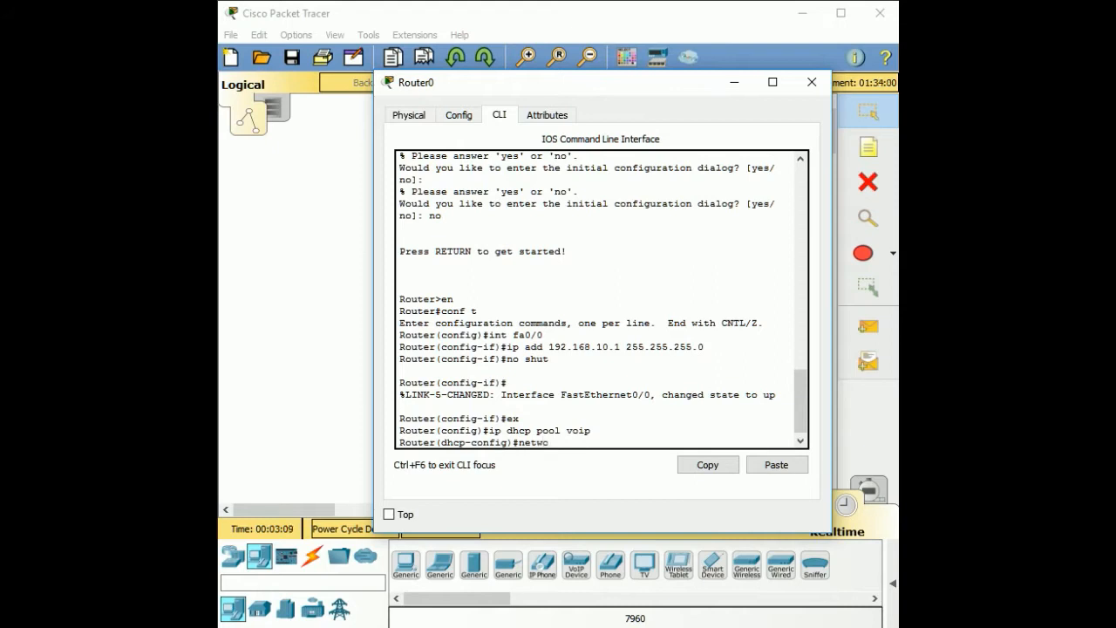
key(BackSpace)
text(k 192.168.10.1)
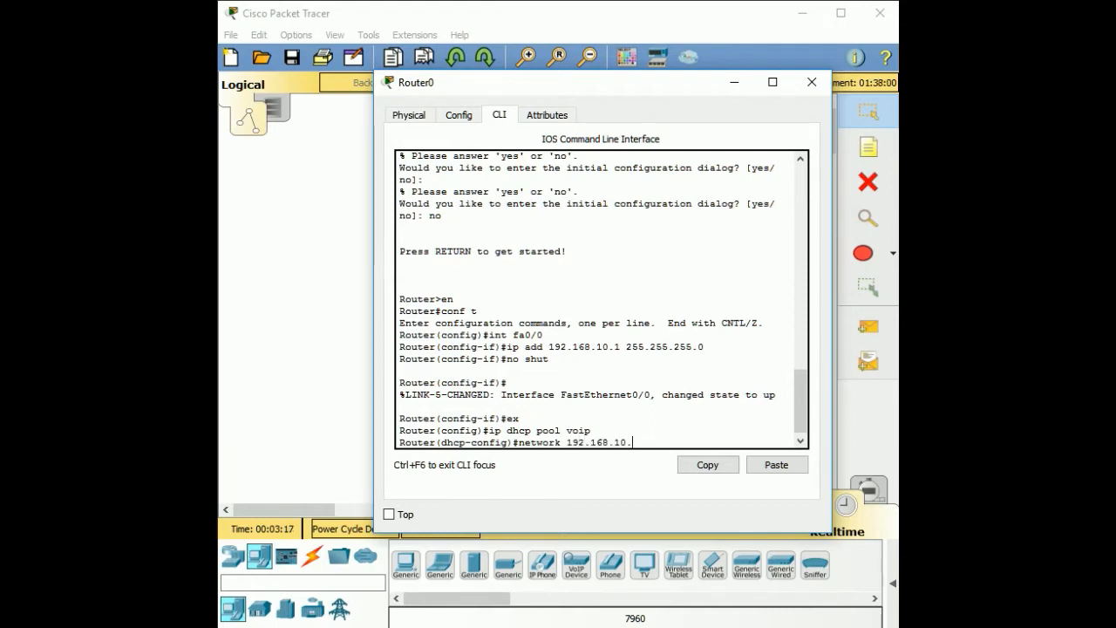
key(BackSpace)
text(0 255.255.25)
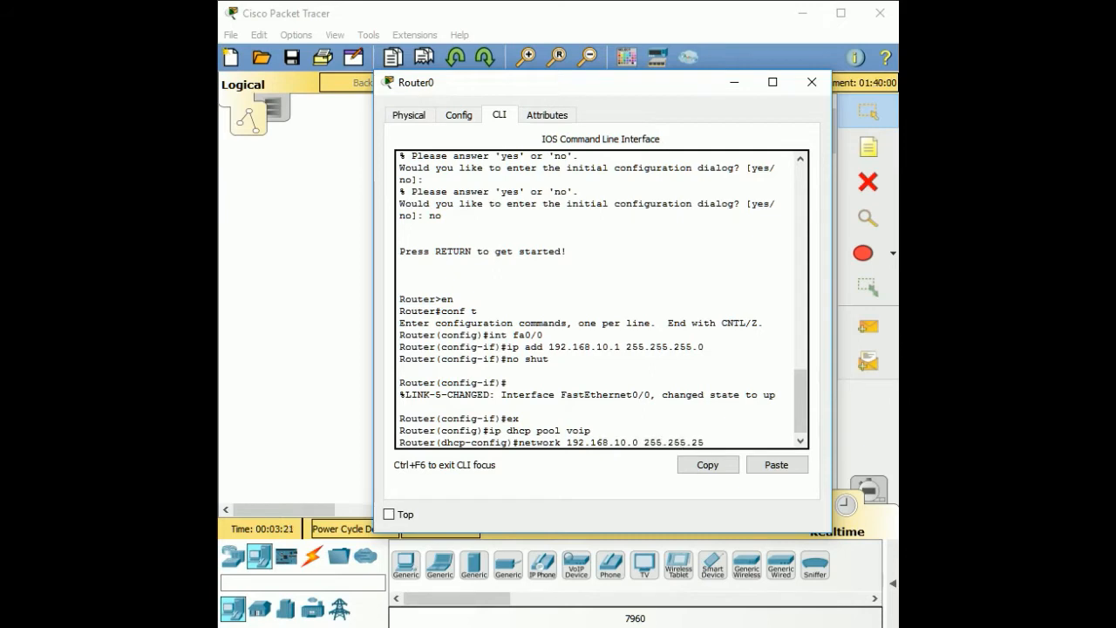
text(5.0)
key(Return)
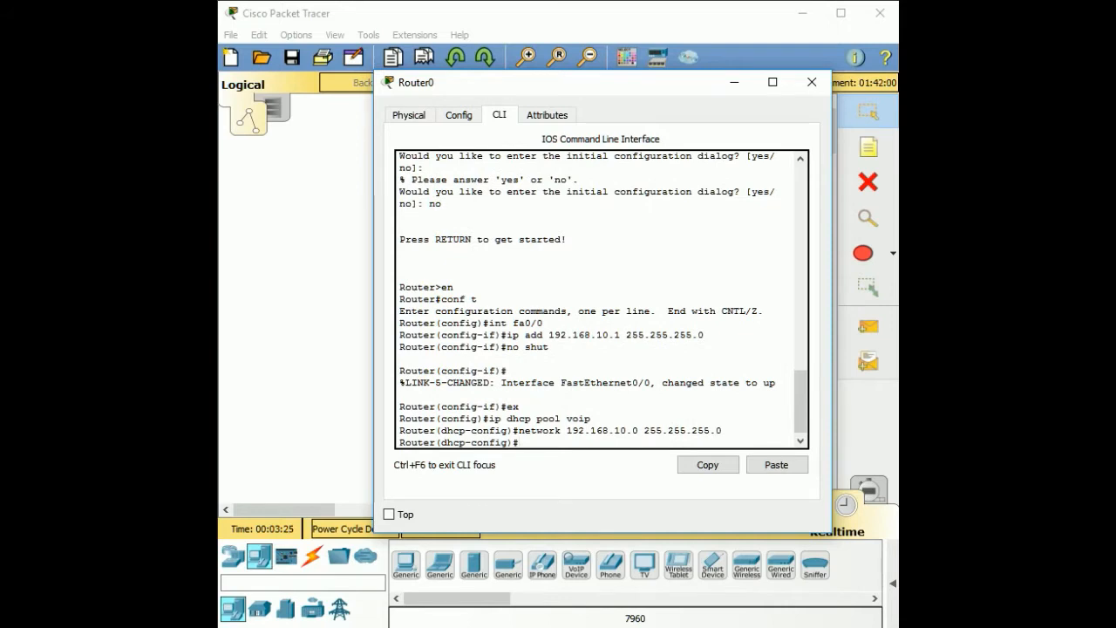
- Set the voip pool's default router to 192.168.10.1
text(default-router)
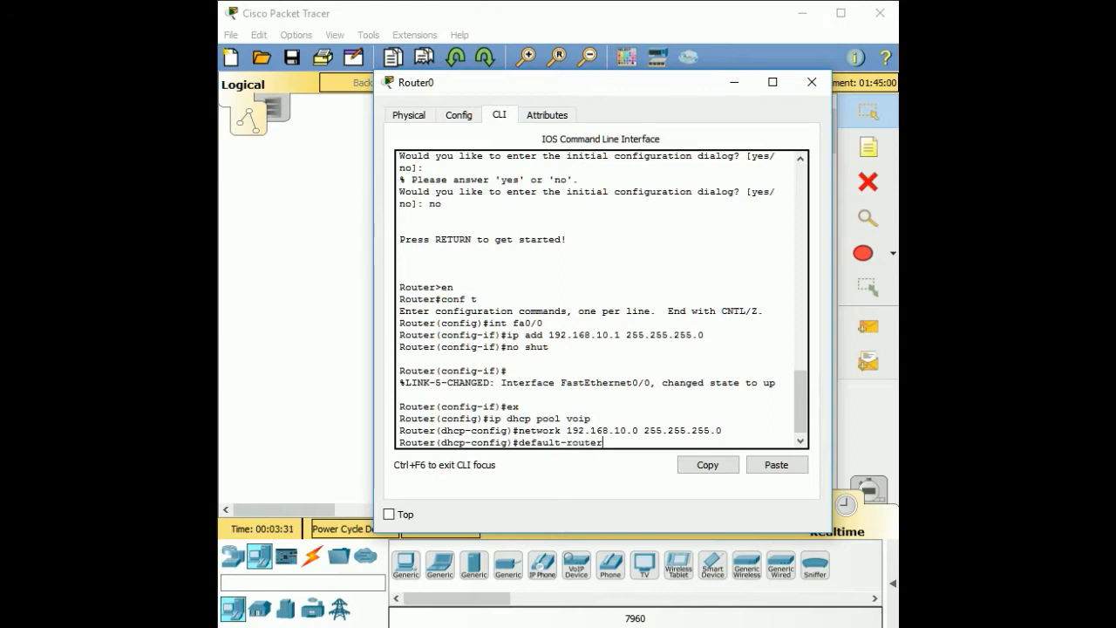
text( 192.168.10.1)
key(Return)
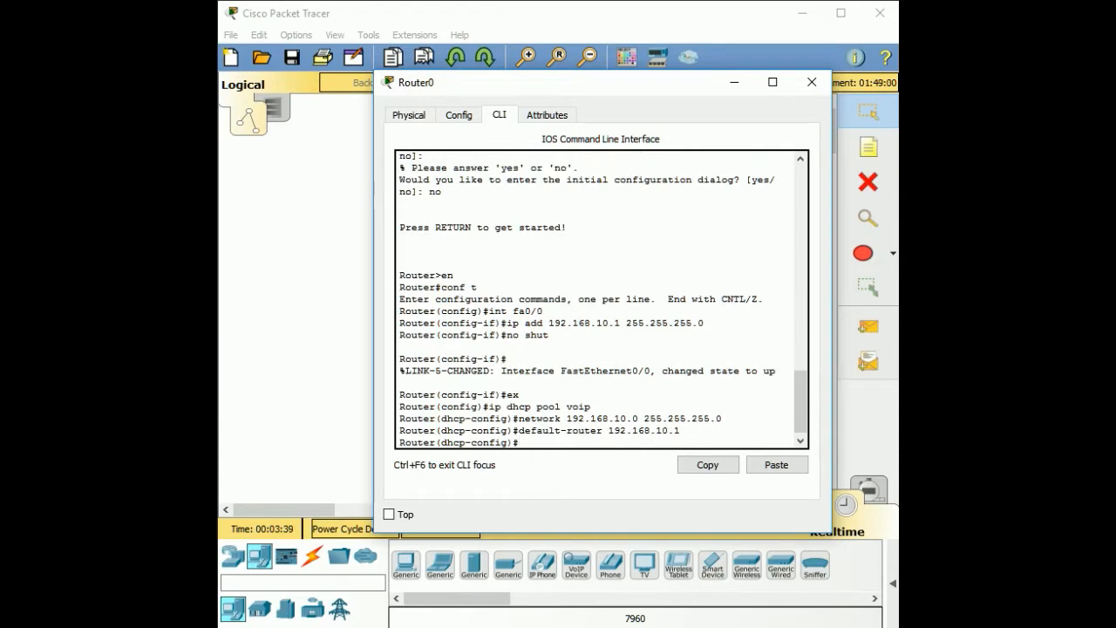
- Add option 150 ip 192.168.10.1 to the voip pool and exit DHCP configuration
text(option?)
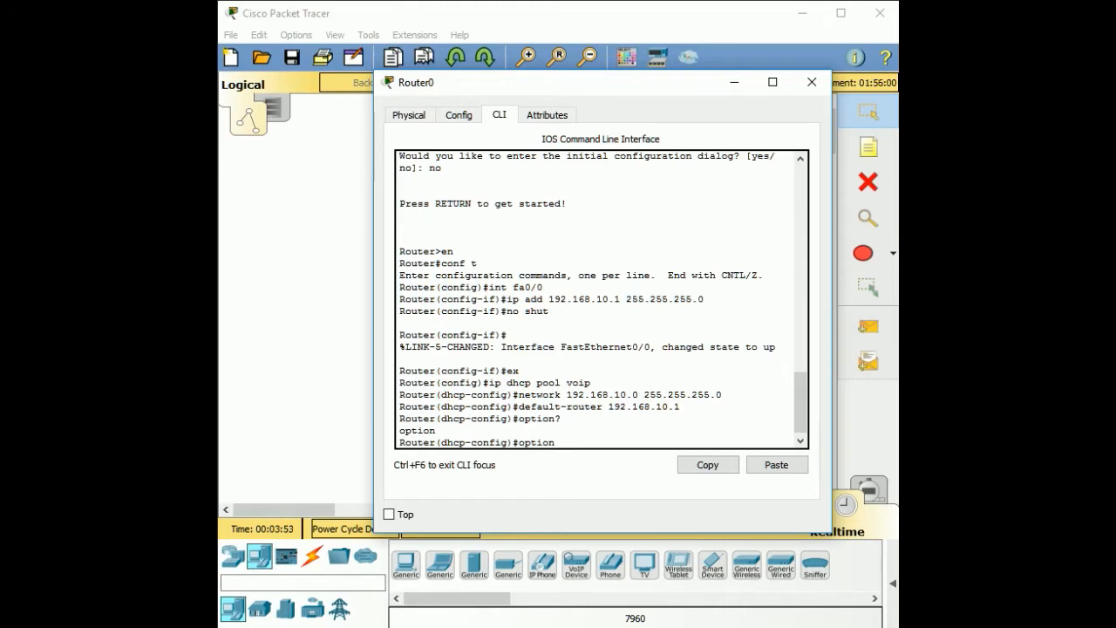
text(150 ip)
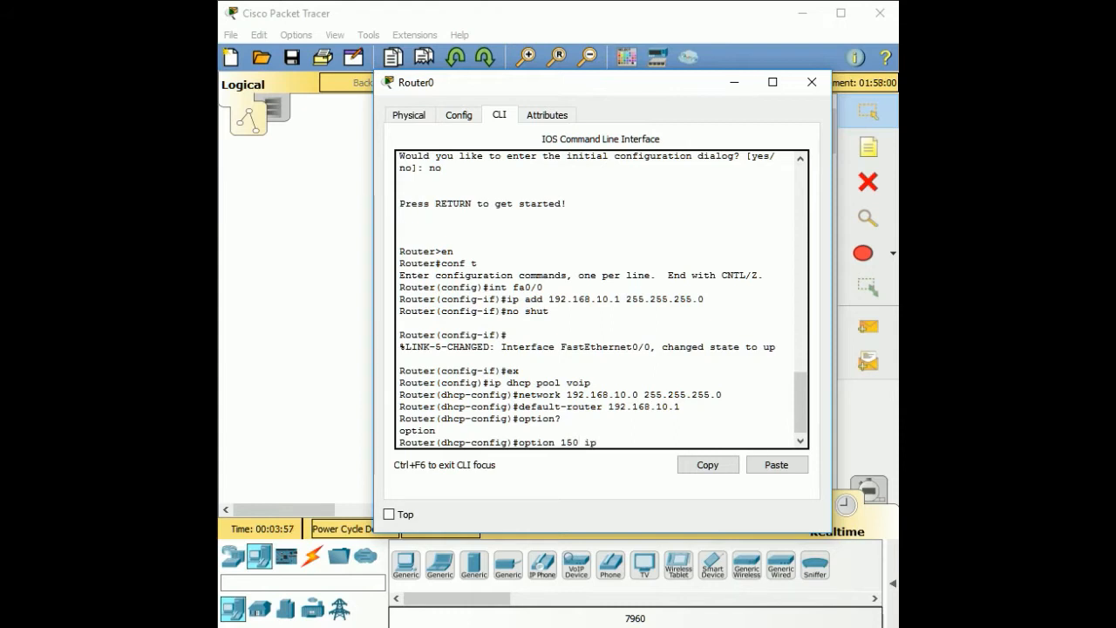
text( 192.168.10.1)
key(Return)
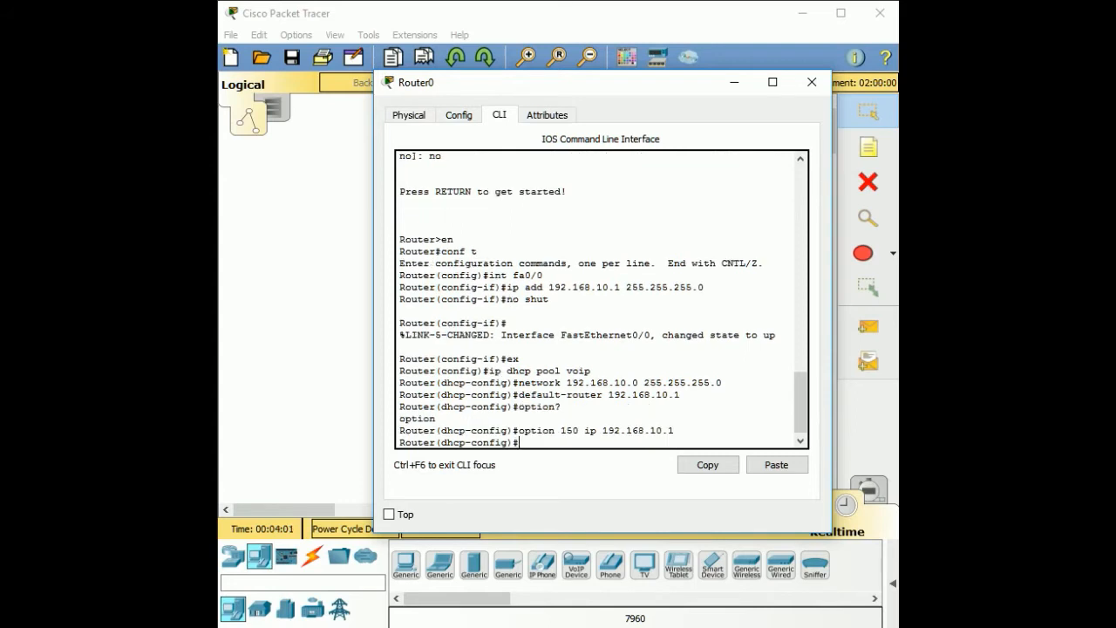
text(ex)
key(Return)
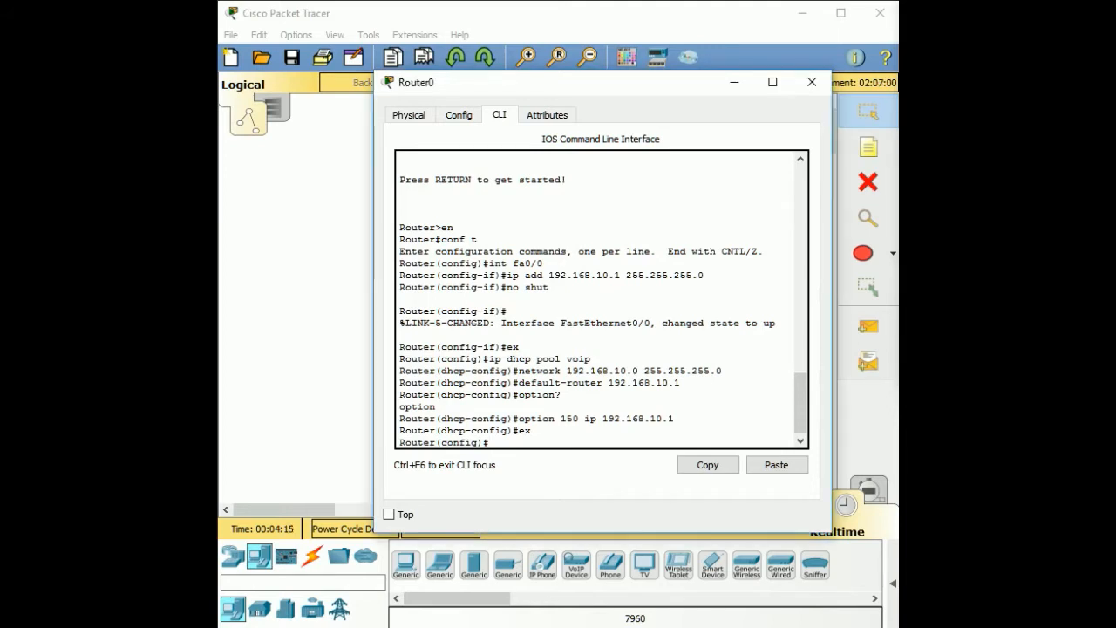
- Enter telephony-service configuration on Router0 and set max-ephones to 3 and max-dn to 4
text(tele)
key(Tab)
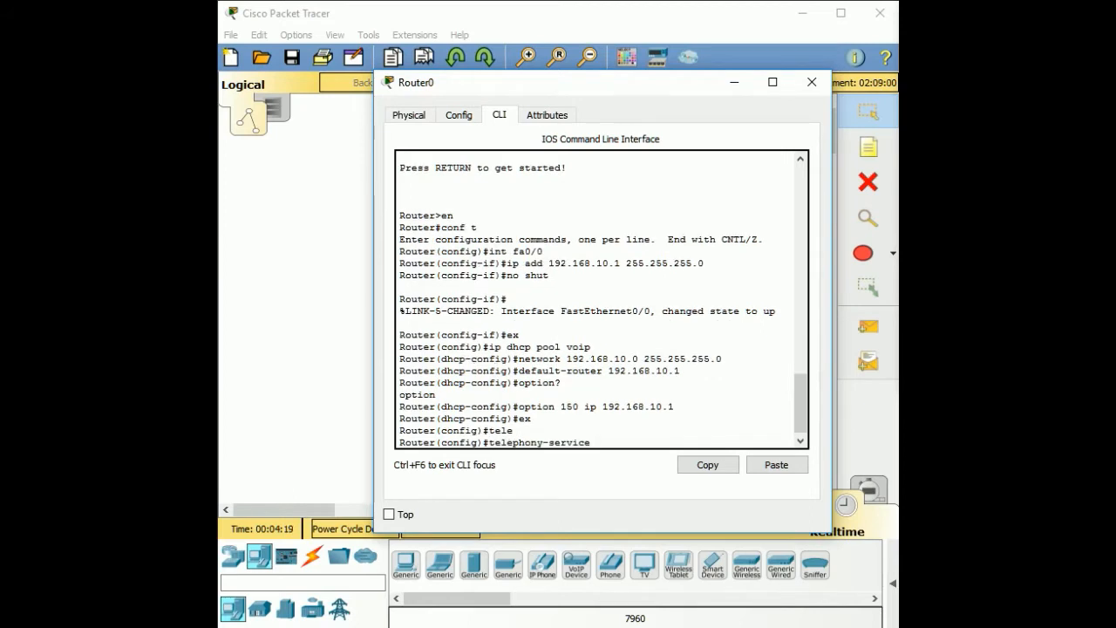
key(Return)
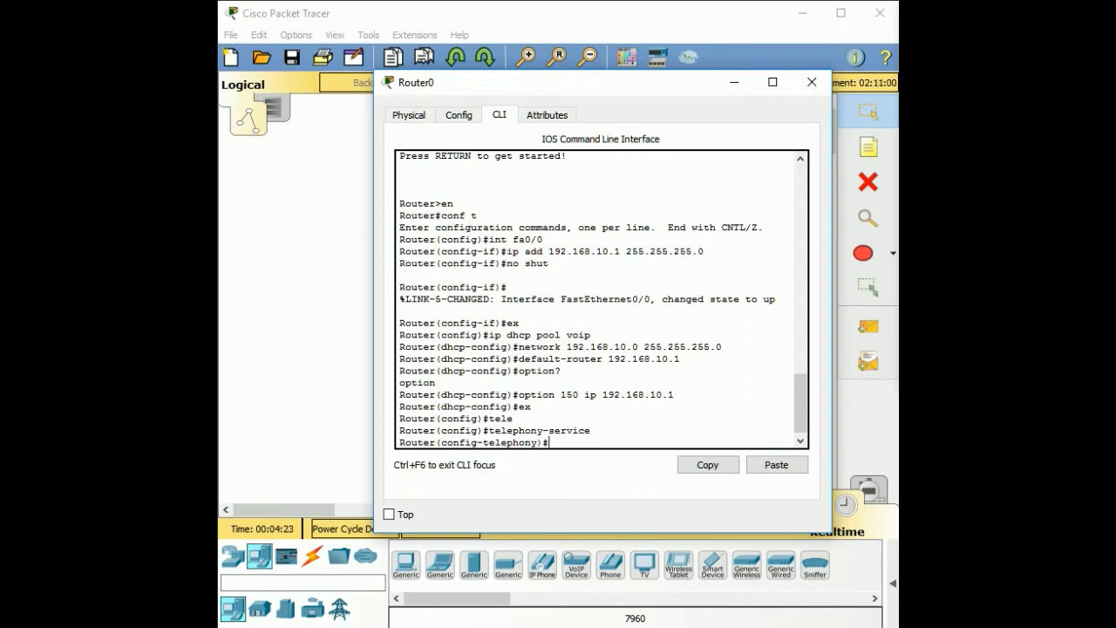
text(ma)
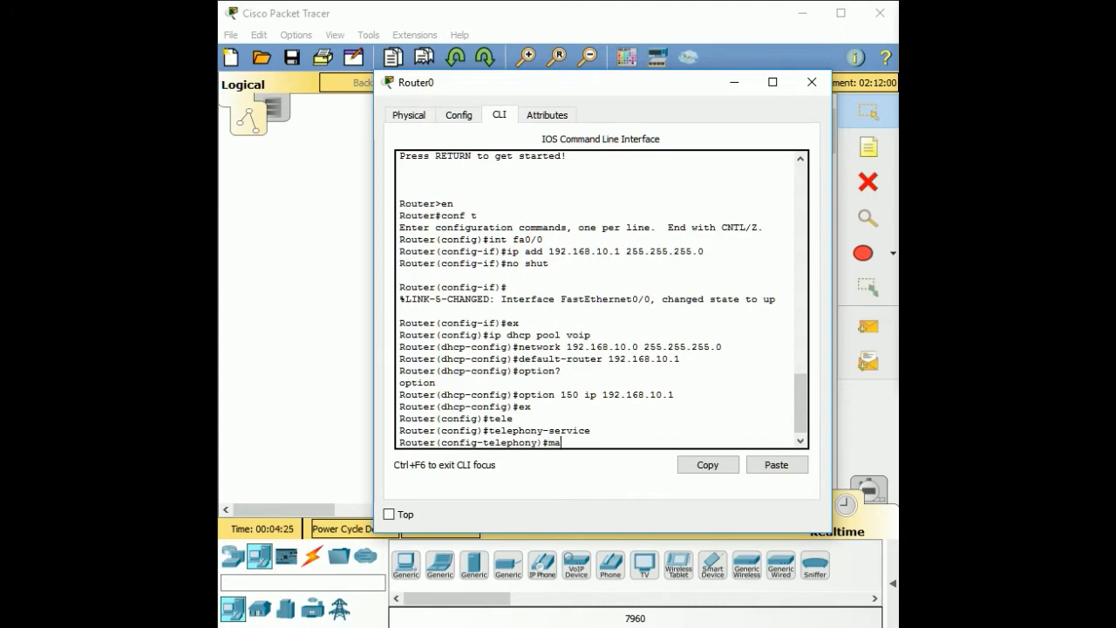
text(x-ephones 3)
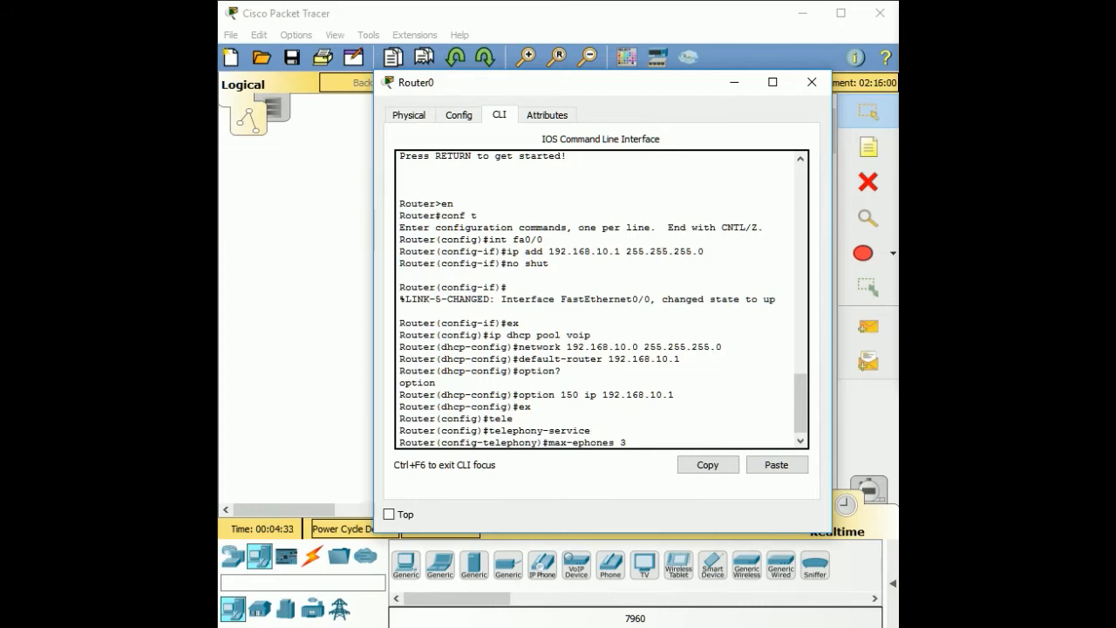
drag(558, 82, 548, 115)
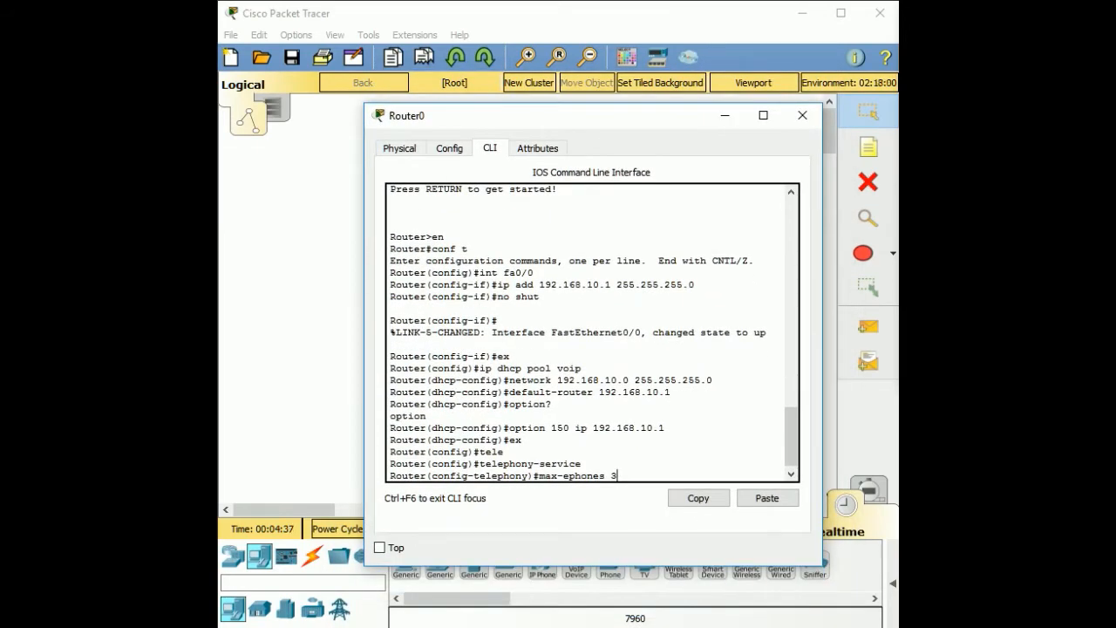
key(Return)
text(max-)
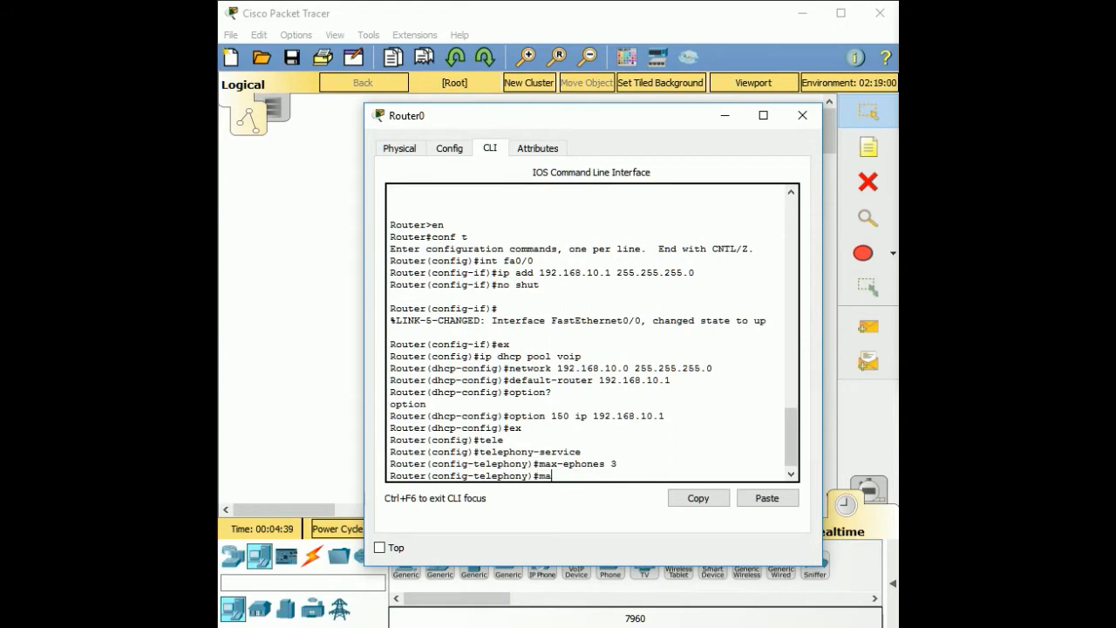
text(dn 4)
key(Return)
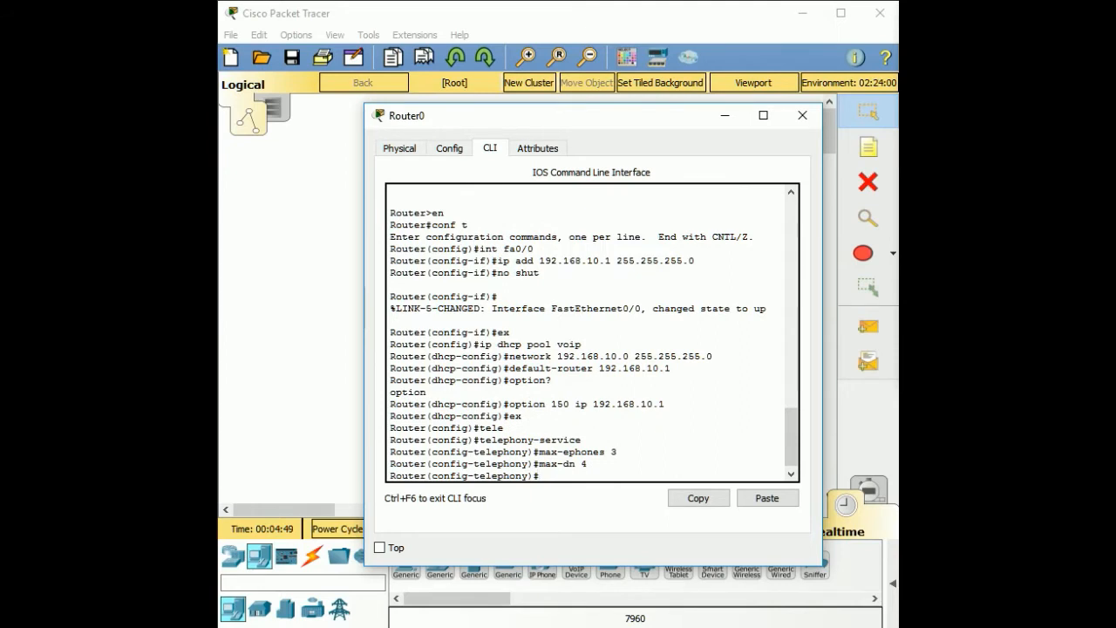
- Set the telephony service's IP source address to 192.168.10.1 with port 2001
text(ip source-address)
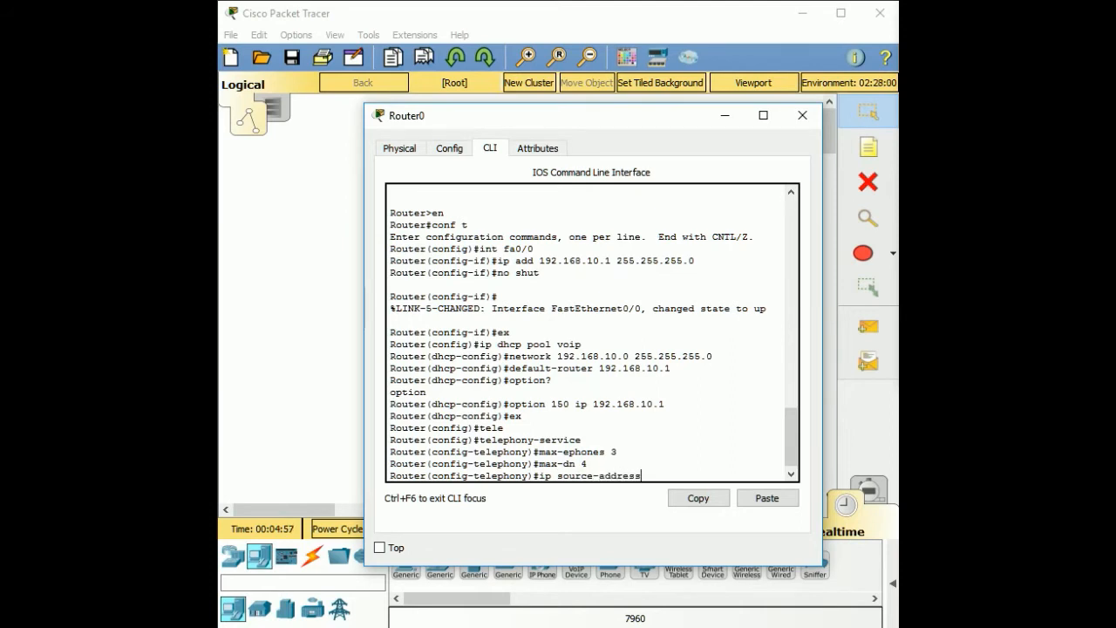
text( 192.168.10.1)
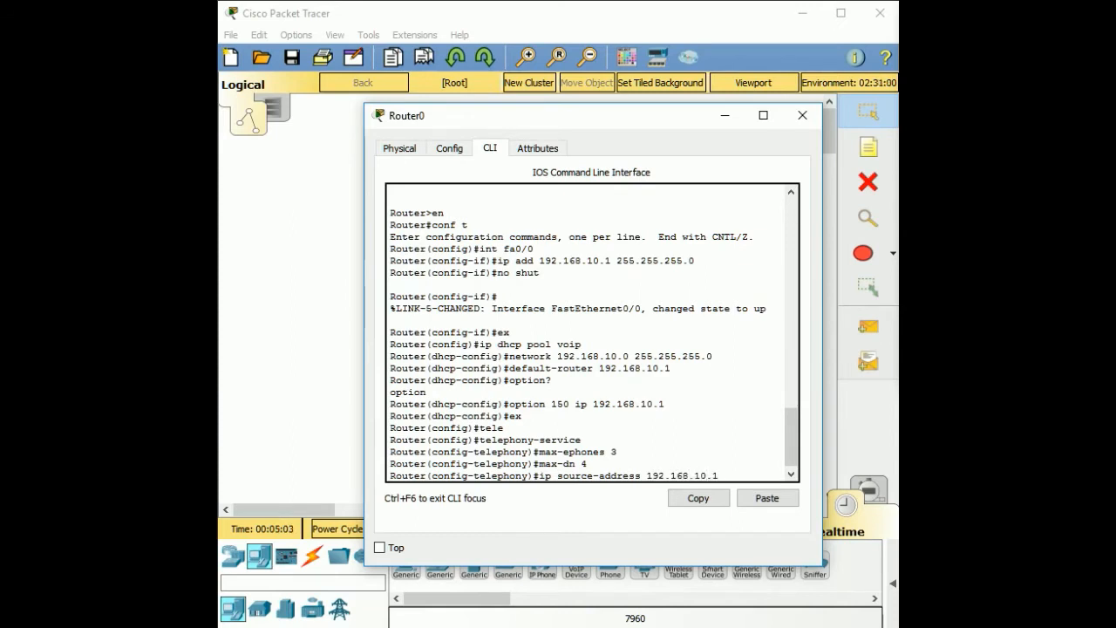
text( port?)
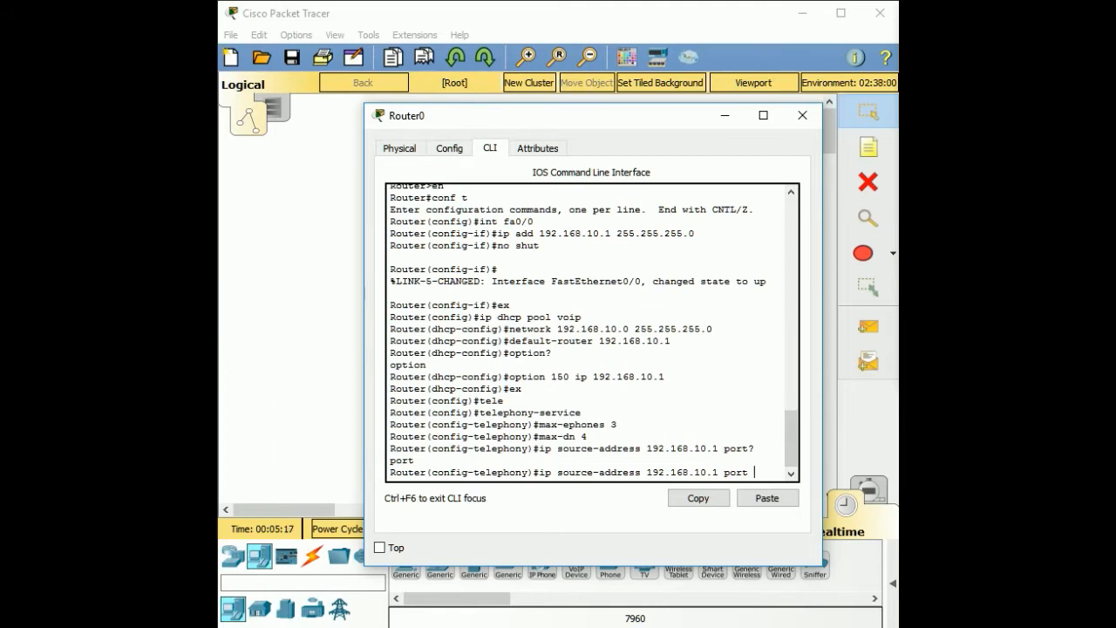
text(2001)
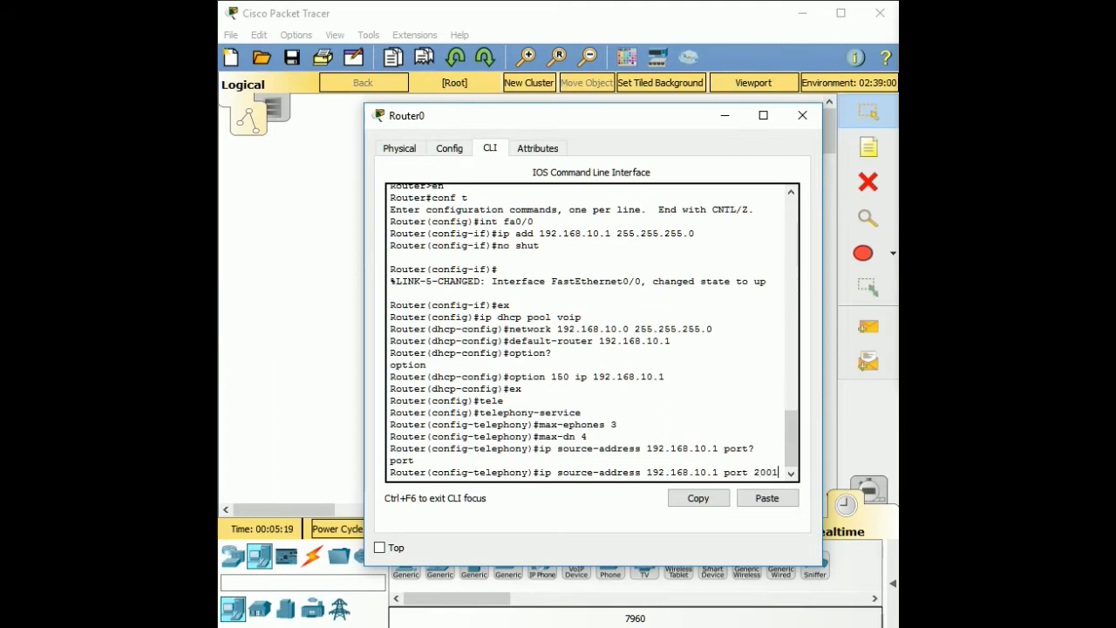
key(Return)
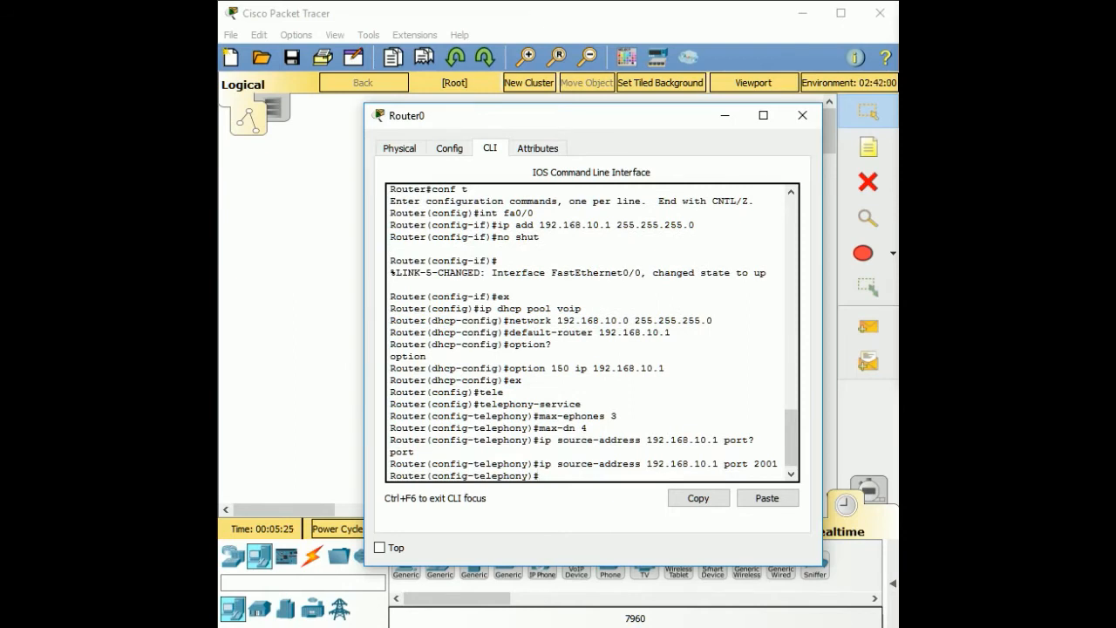
- Configure the telephony service to auto assign 1 to 5
text(auto assign 1)
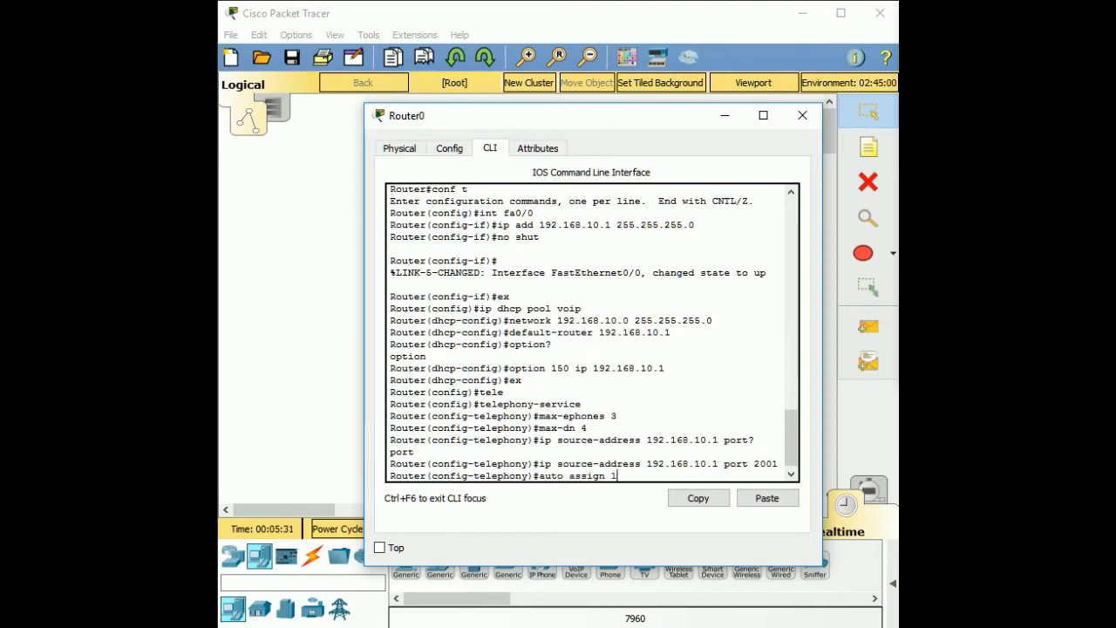
text( to 5)
key(Return)
- Add auto assign 4 to 6 to the telephony service and exit telephony configuration
key(Up)
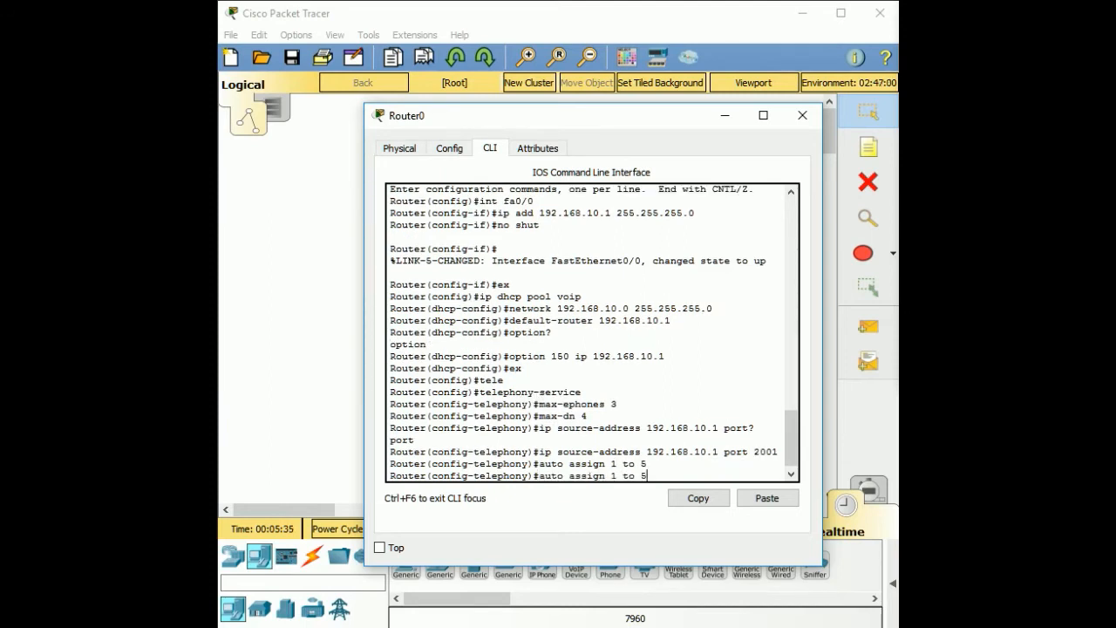
key(BackSpace)
key(Left)
key(Left)
key(Left)
key(BackSpace)
text(4)
key(End)
text(6)
key(Return)
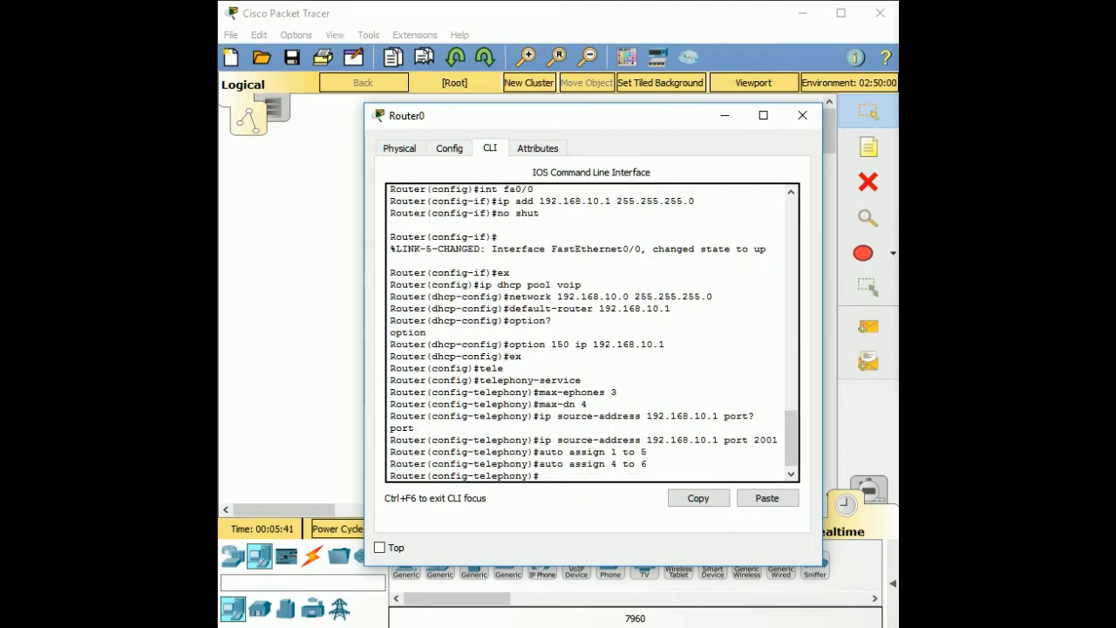
text(ex)
key(Return)
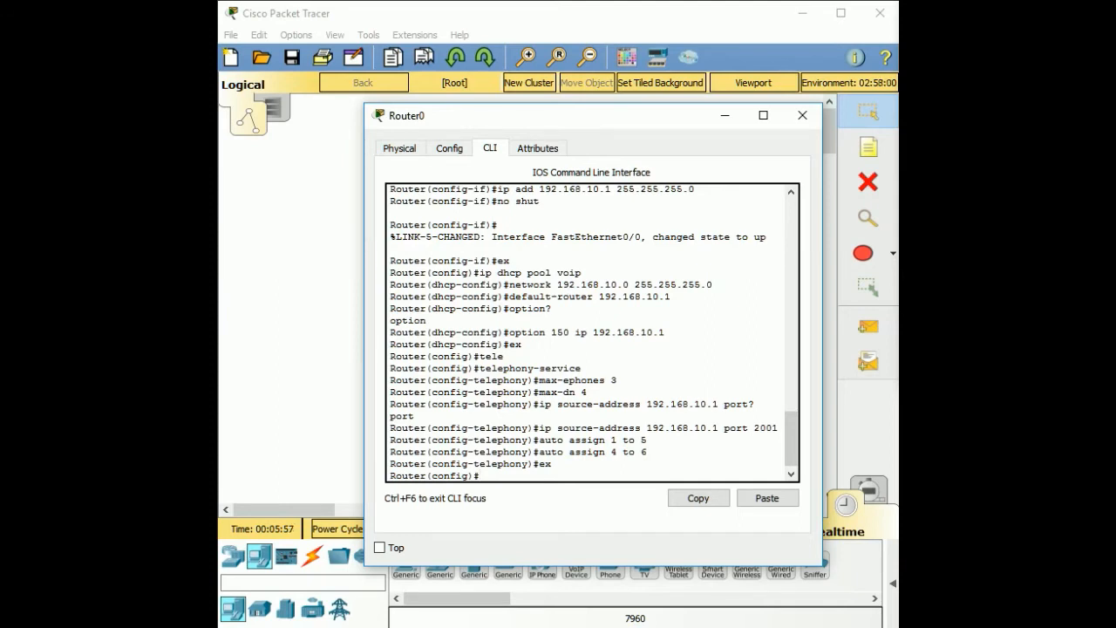
- Re-enter telephony-service configuration and create ephone-dn 1 with number 1111
text(tele)
key(Tab)
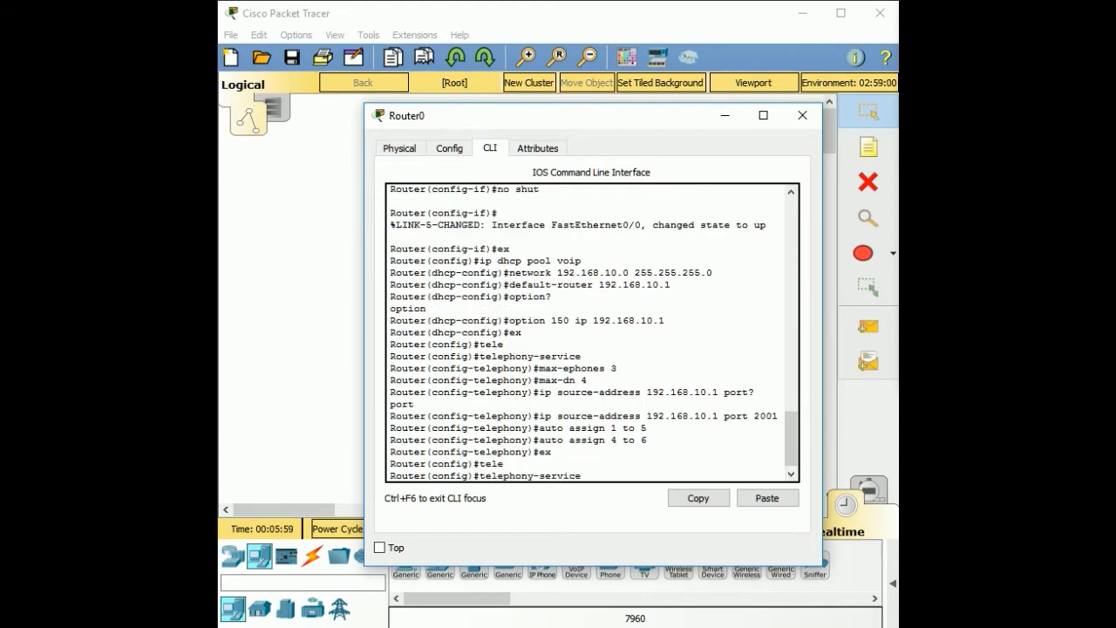
key(Return)
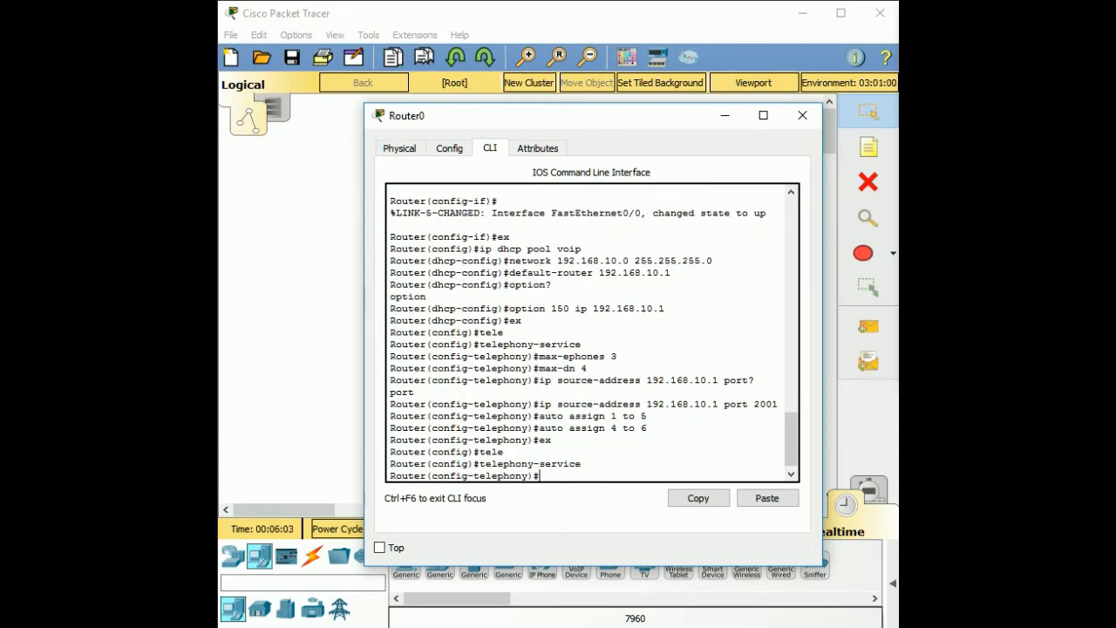
text(ephone-dn 1)
key(Return)
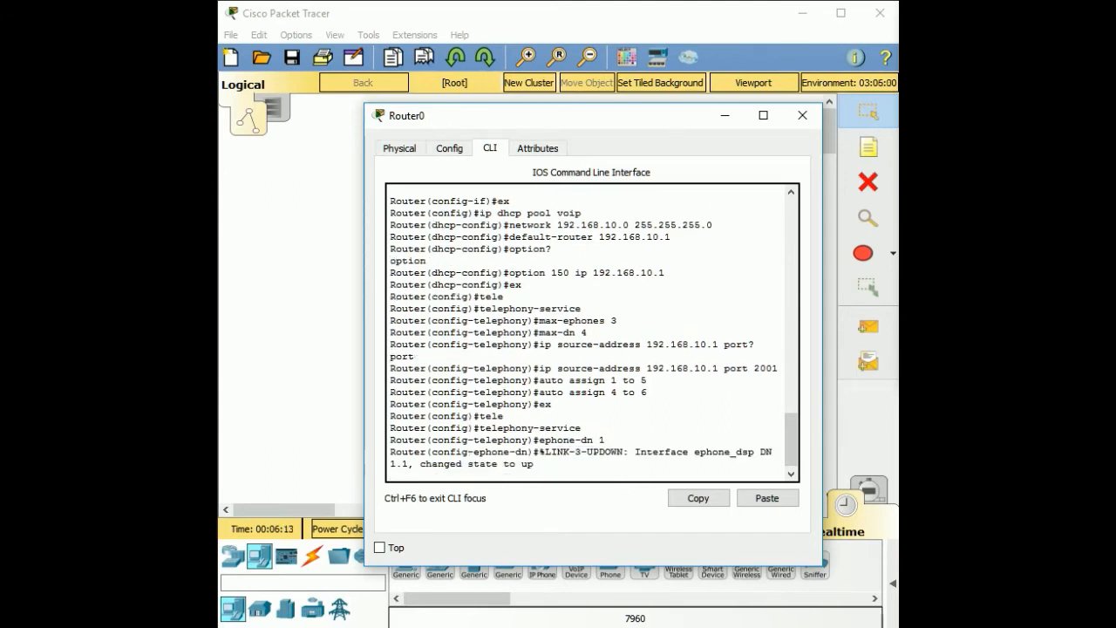
text(number 1111)
key(Return)
- Create ephone-dn 2 with number 1112, exit to global configuration and close Router0
key(Up)
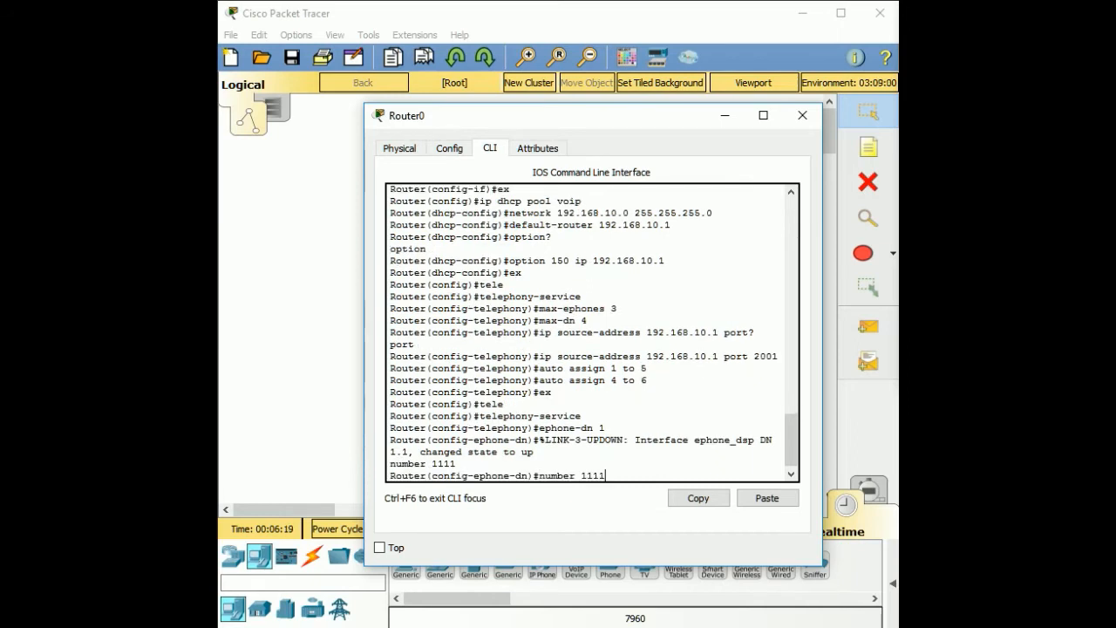
key(Up)
key(BackSpace)
key(BackSpace)
text(2)
key(Return)
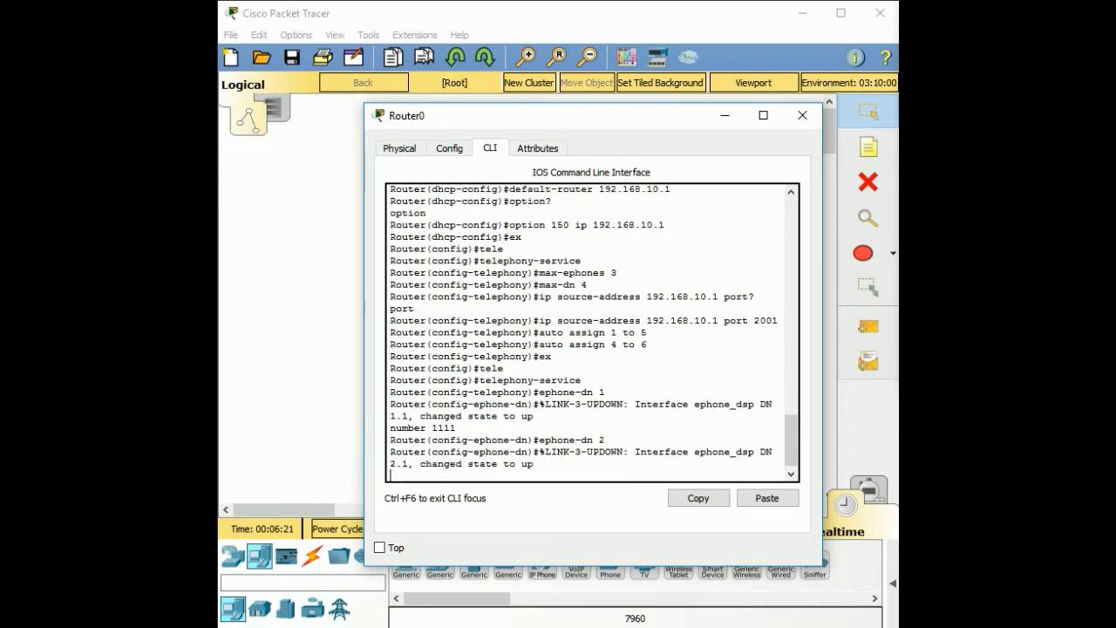
key(Up)
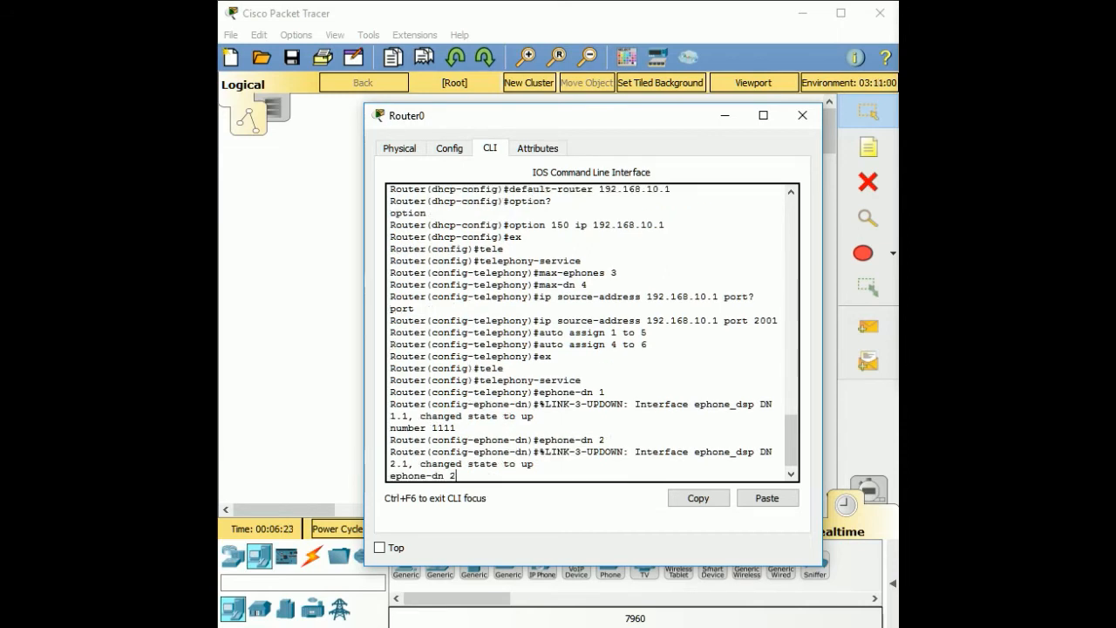
key(Up)
key(BackSpace)
text(2)
key(Return)
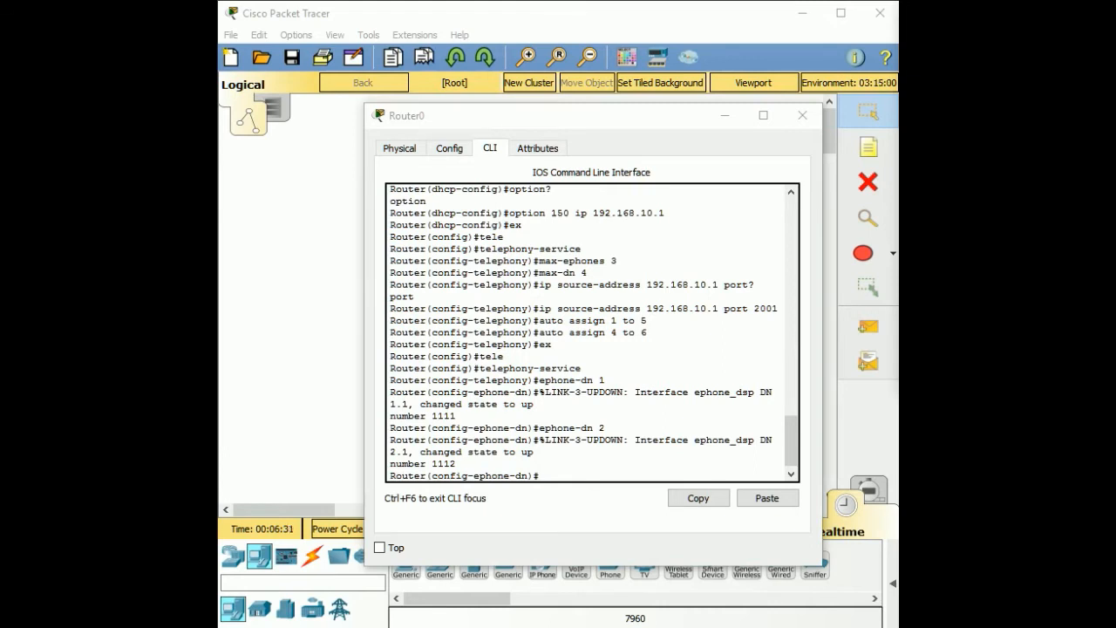
click(456, 464)
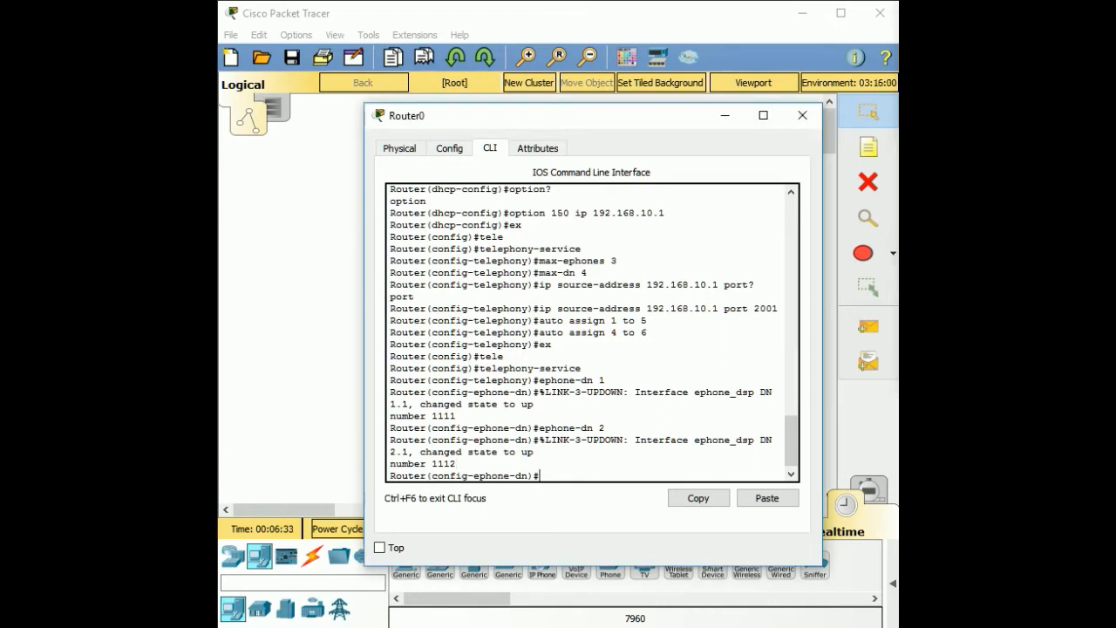
text(ex)
key(Return)
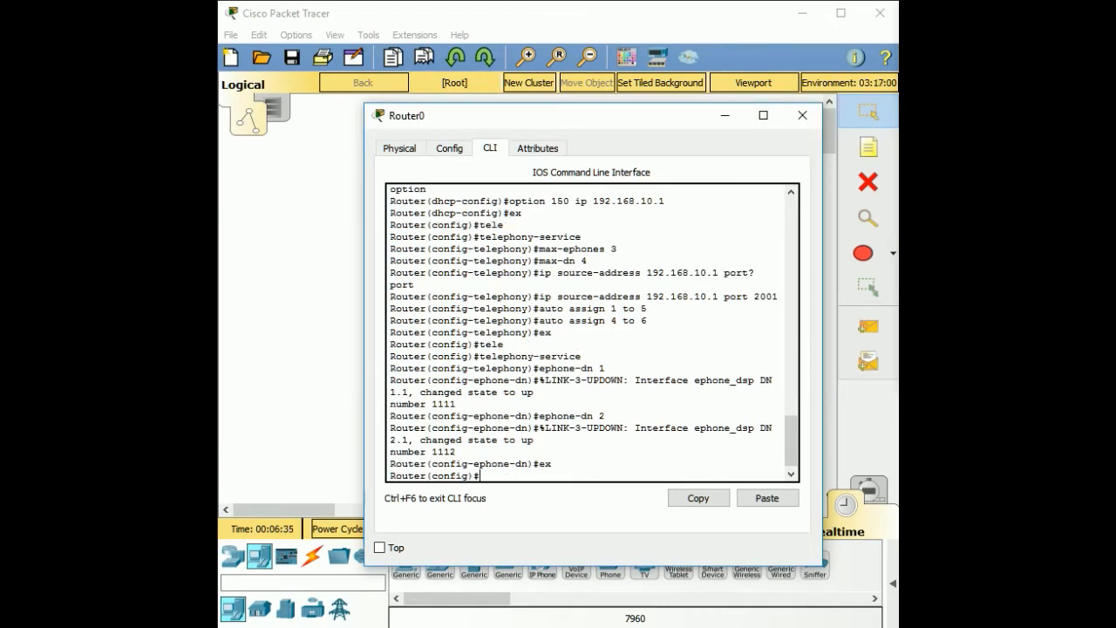
click(803, 115)
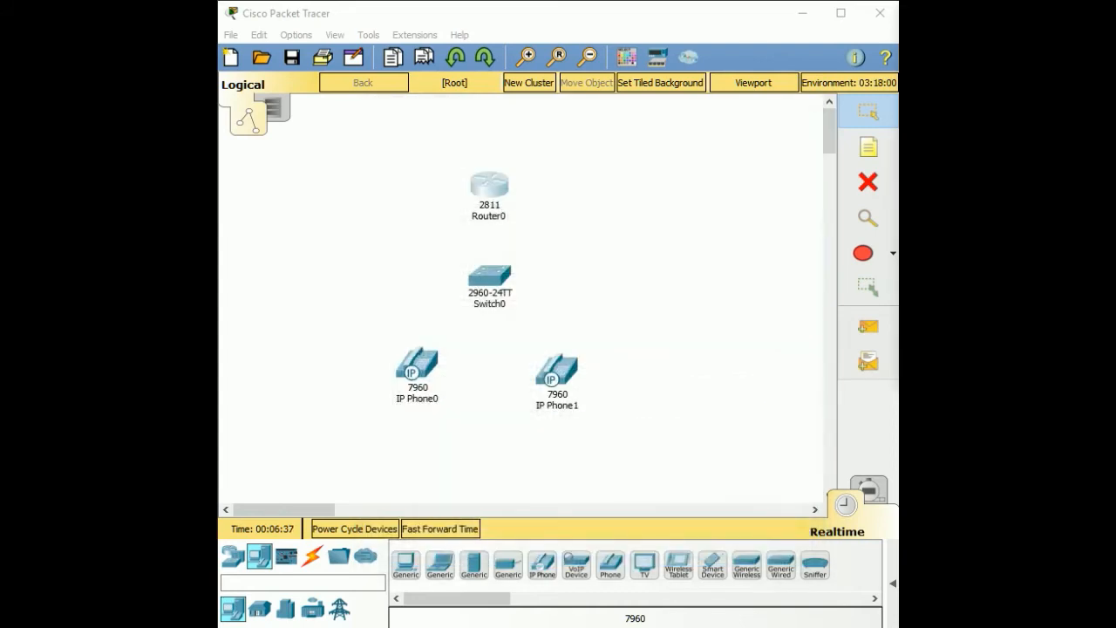
- Open Switch0's command line and enter privileged and global configuration mode
click(490, 276)
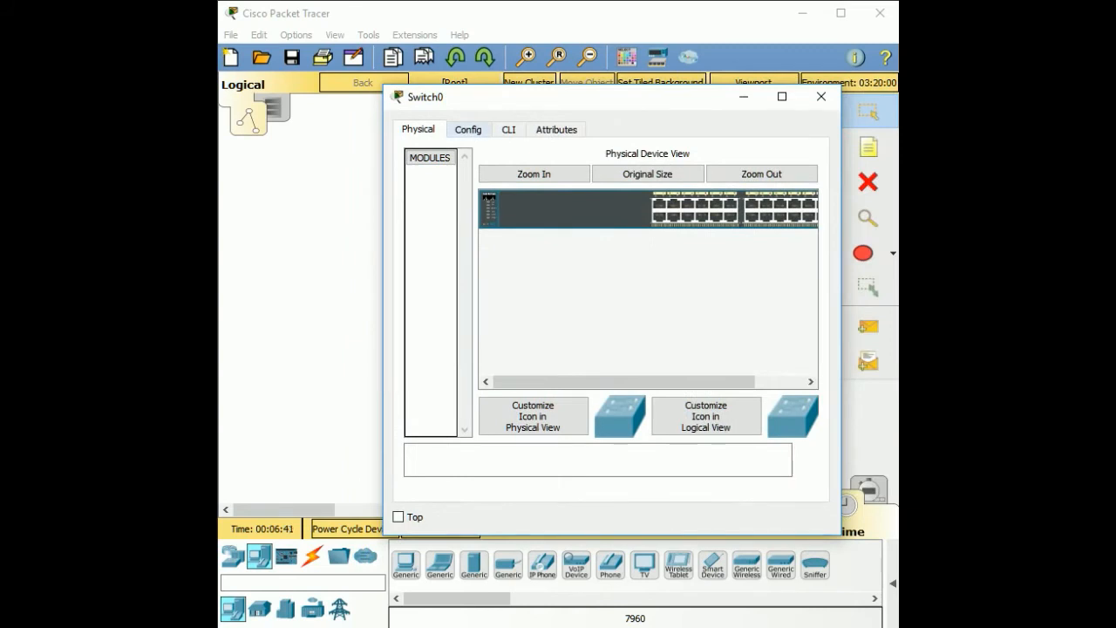
click(509, 130)
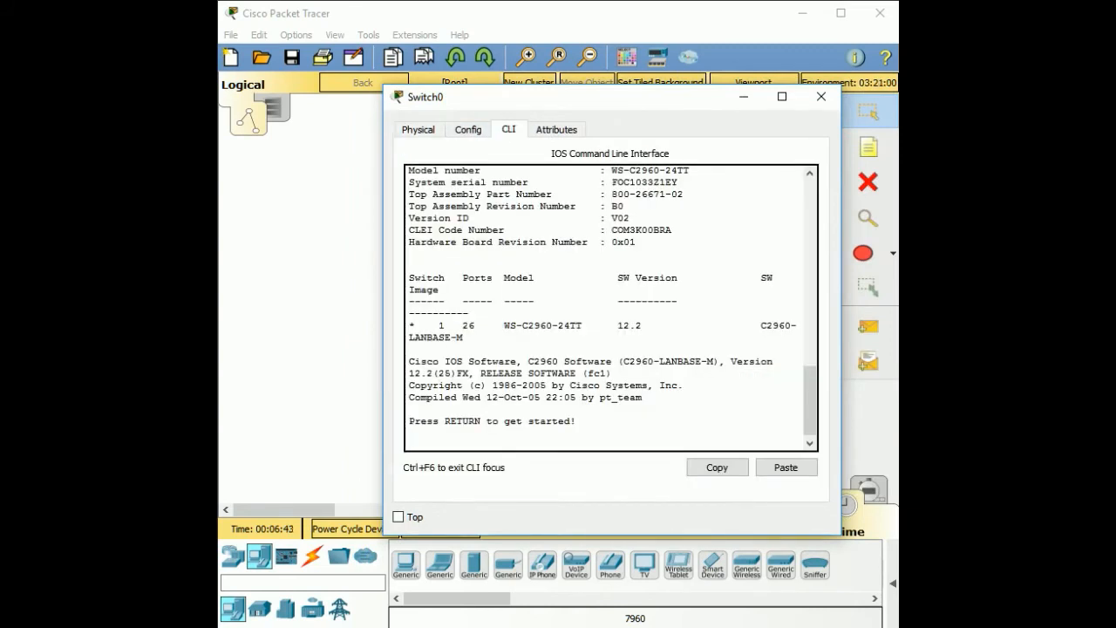
key(Return)
key(Return)
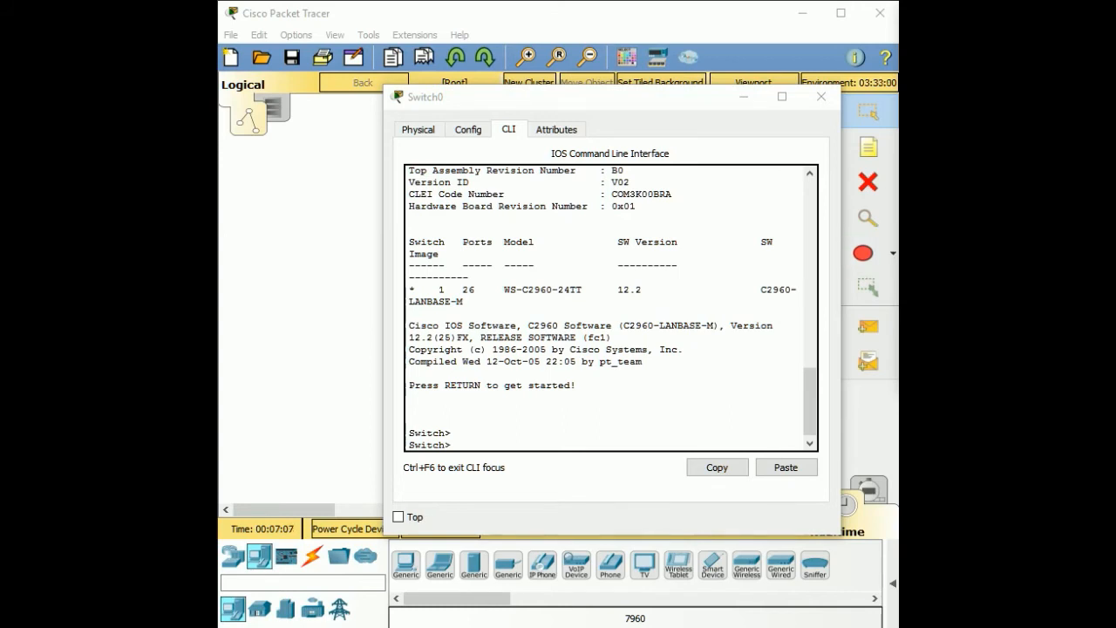
click(452, 445)
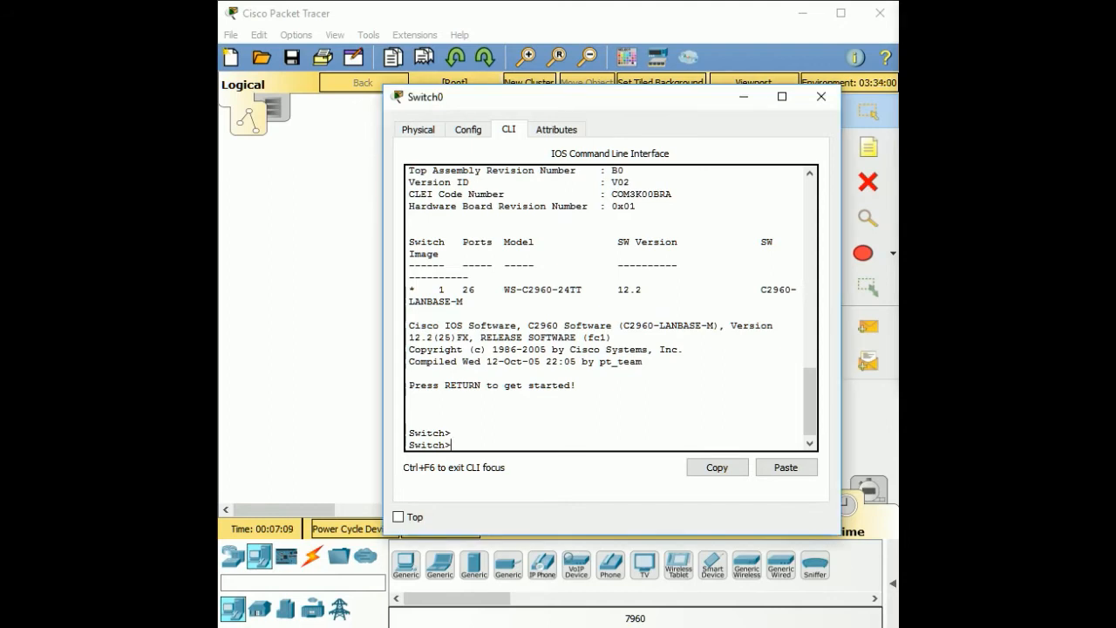
text(en)
key(Return)
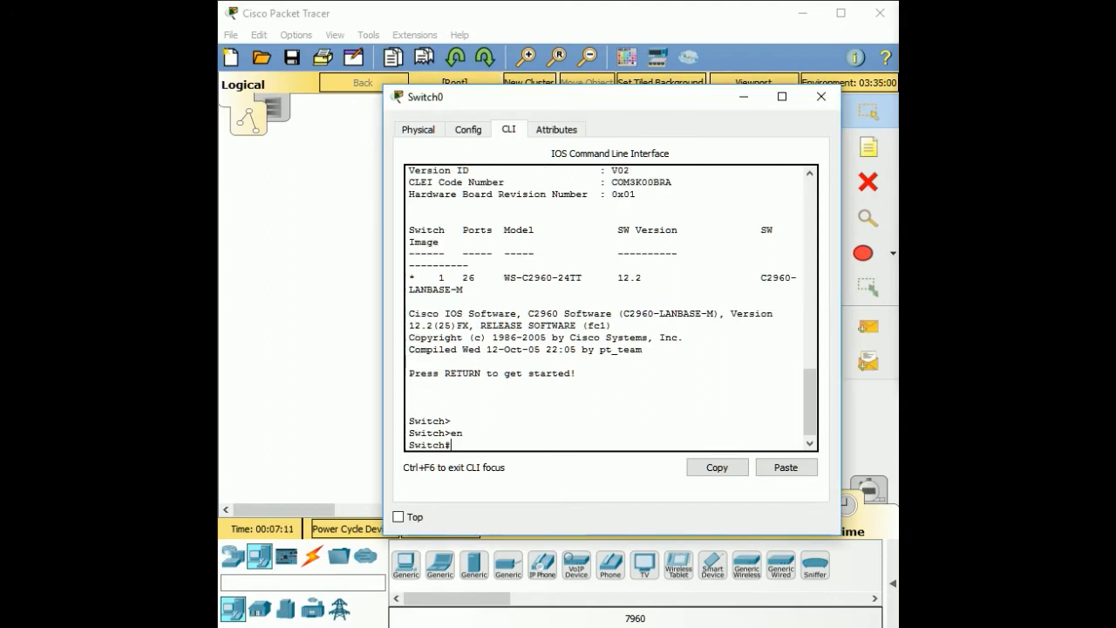
text(conf t)
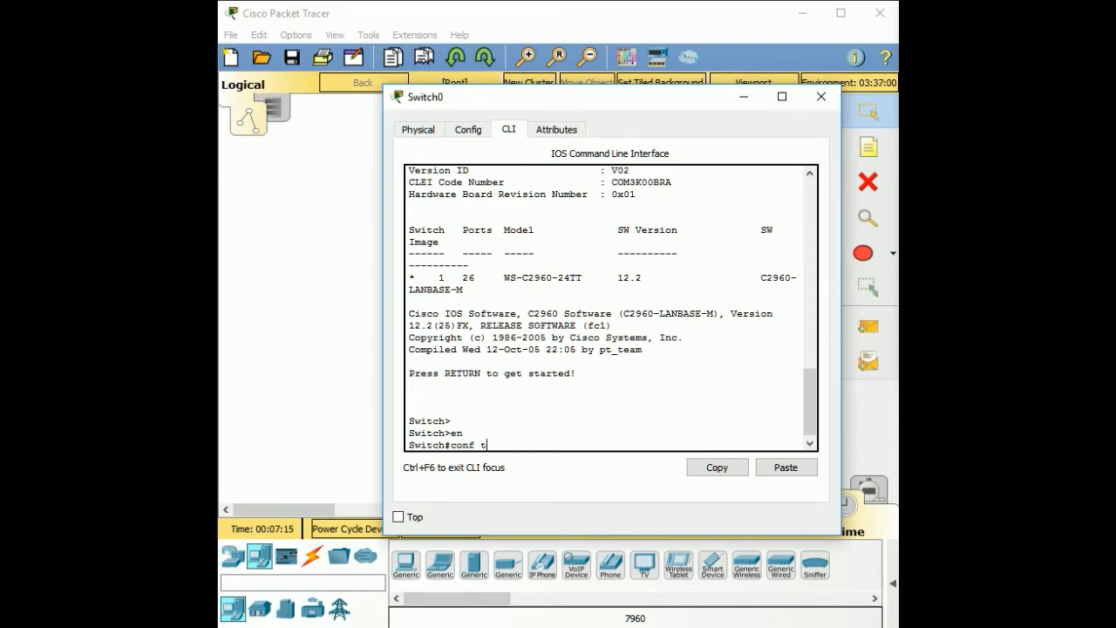
key(Return)
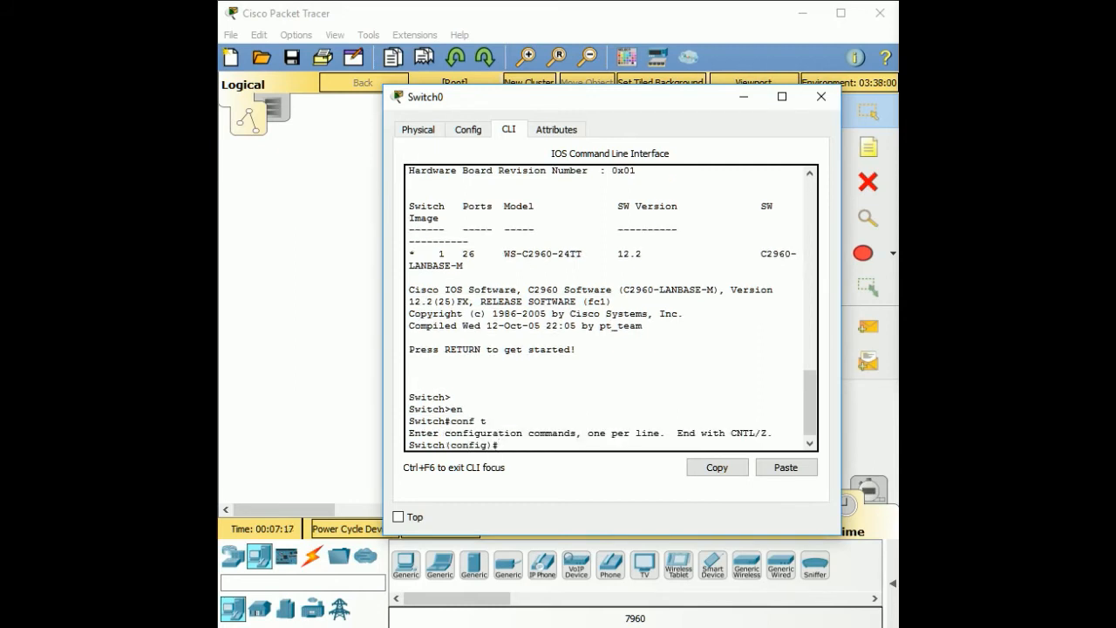
- Select the interface range fa0/1-5 on Switch0 and set its switchport mode to access
text(int randge fa0/1)
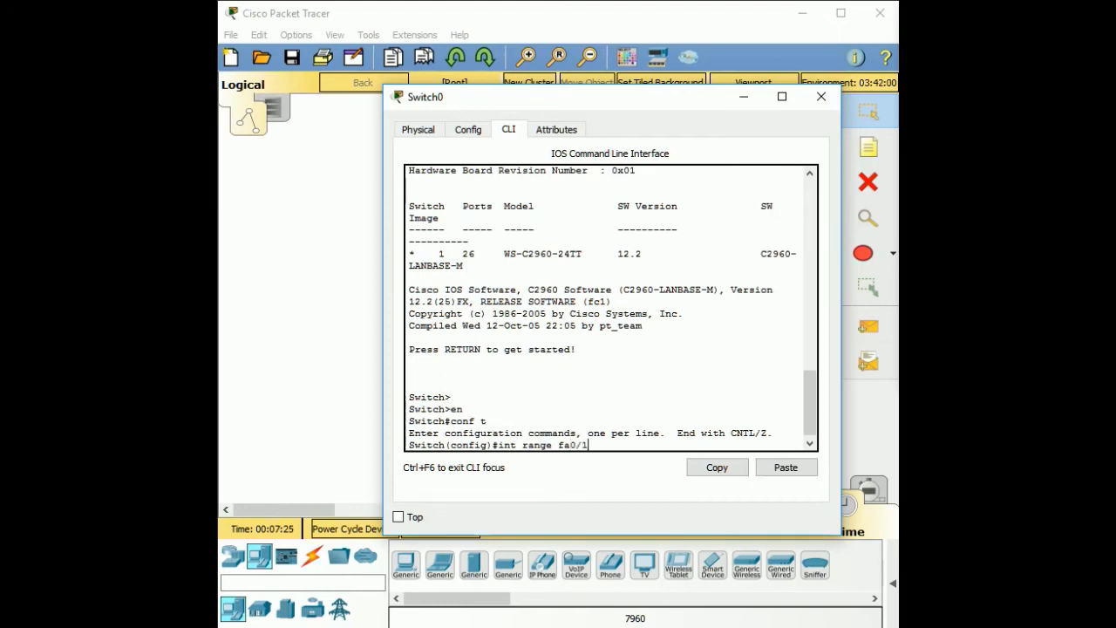
text(-5)
key(Return)
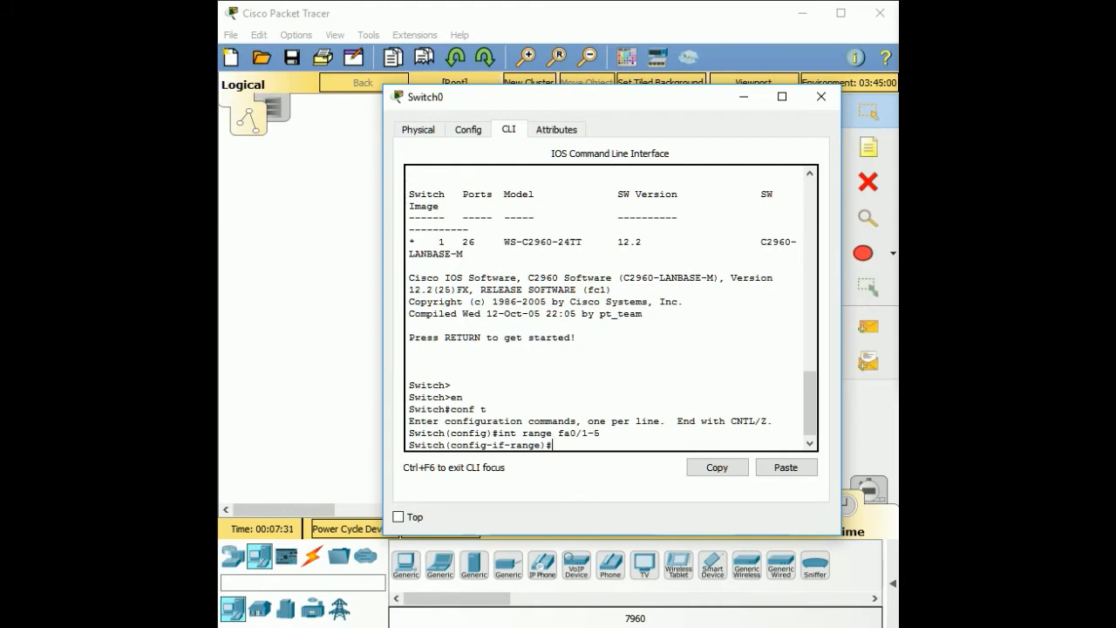
text(switchport )
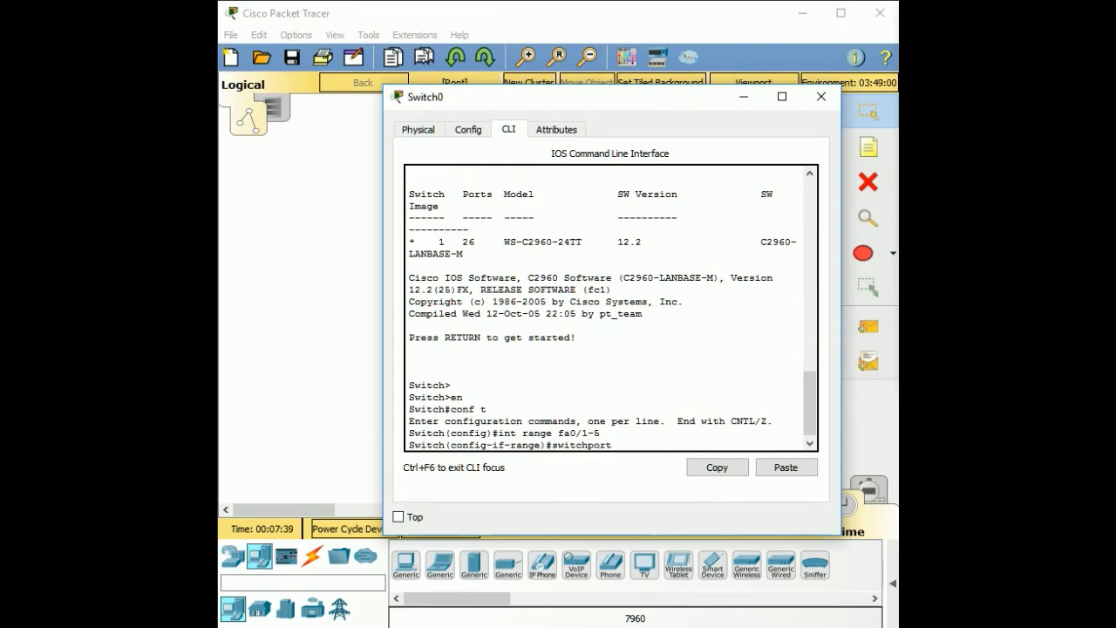
text(mode access)
key(Return)
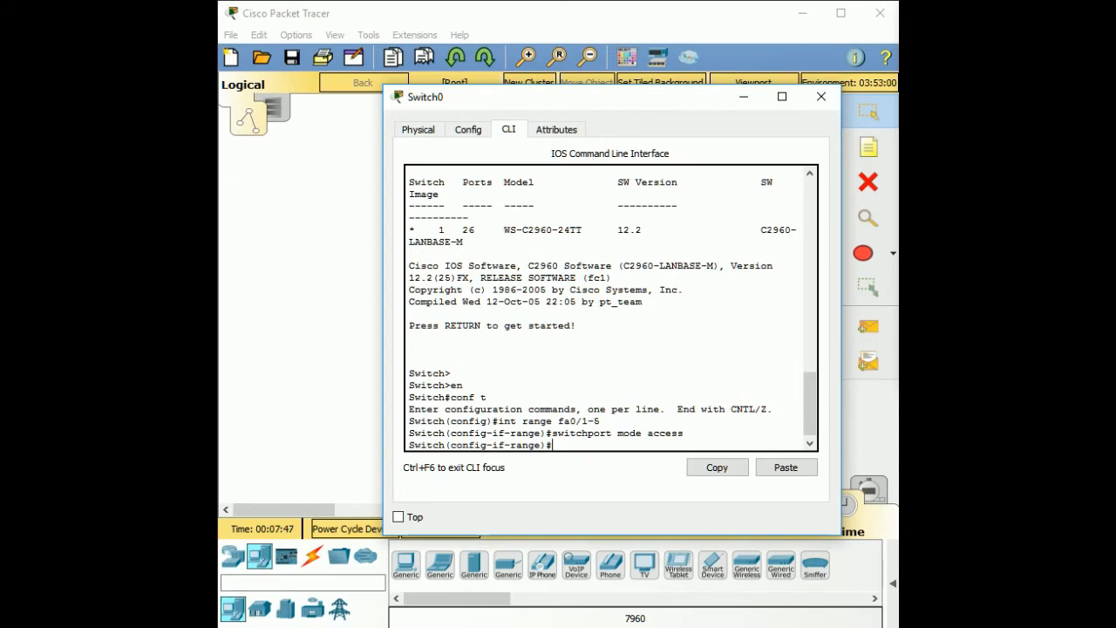
- Assign voice VLAN 1 to the selected switch ports, exit to global configuration and close Switch0
text(switchport)
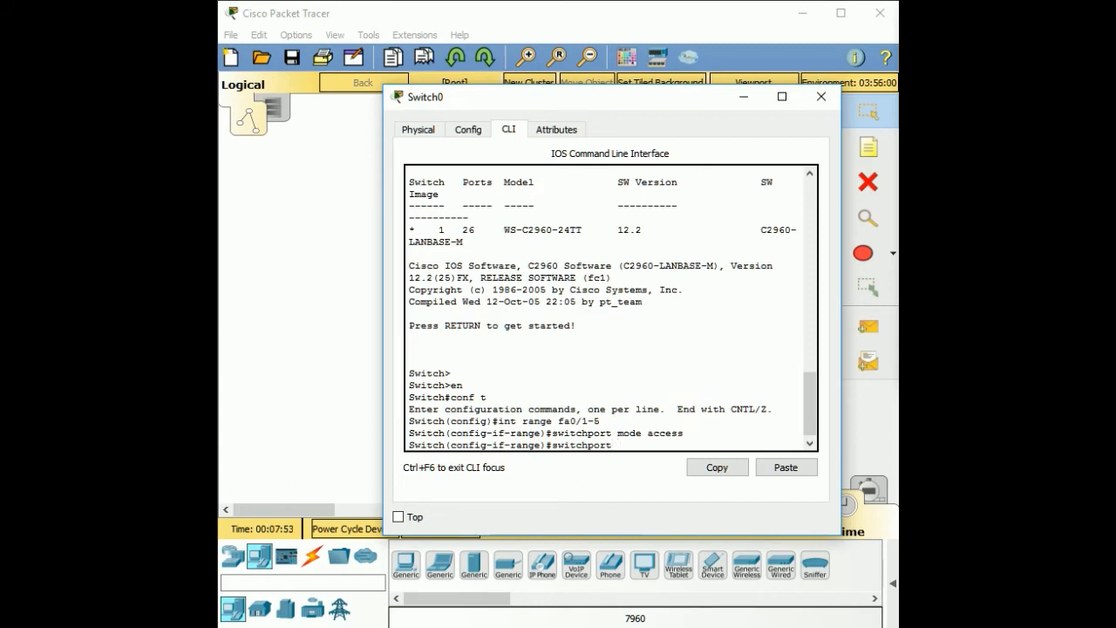
text( voice vlan 1)
key(Return)
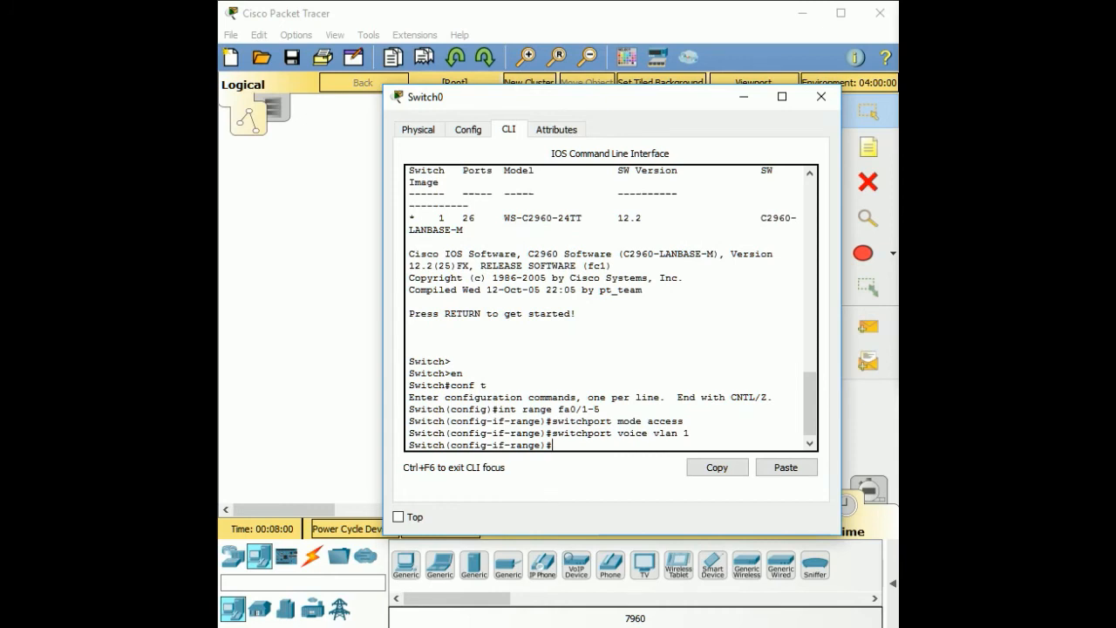
text(ex)
key(Return)
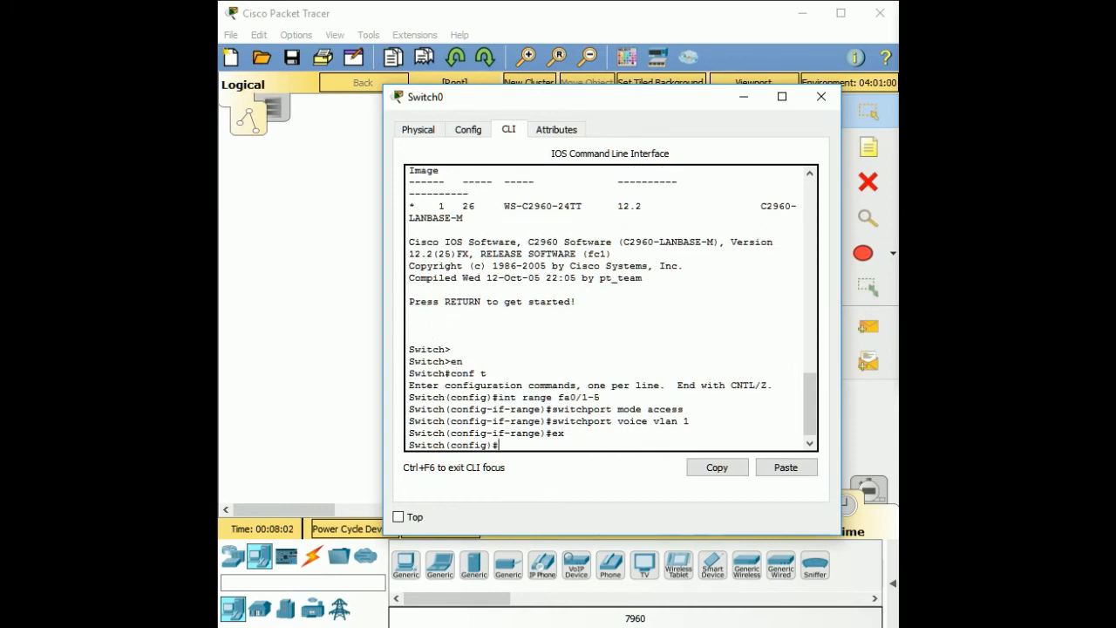
click(820, 97)
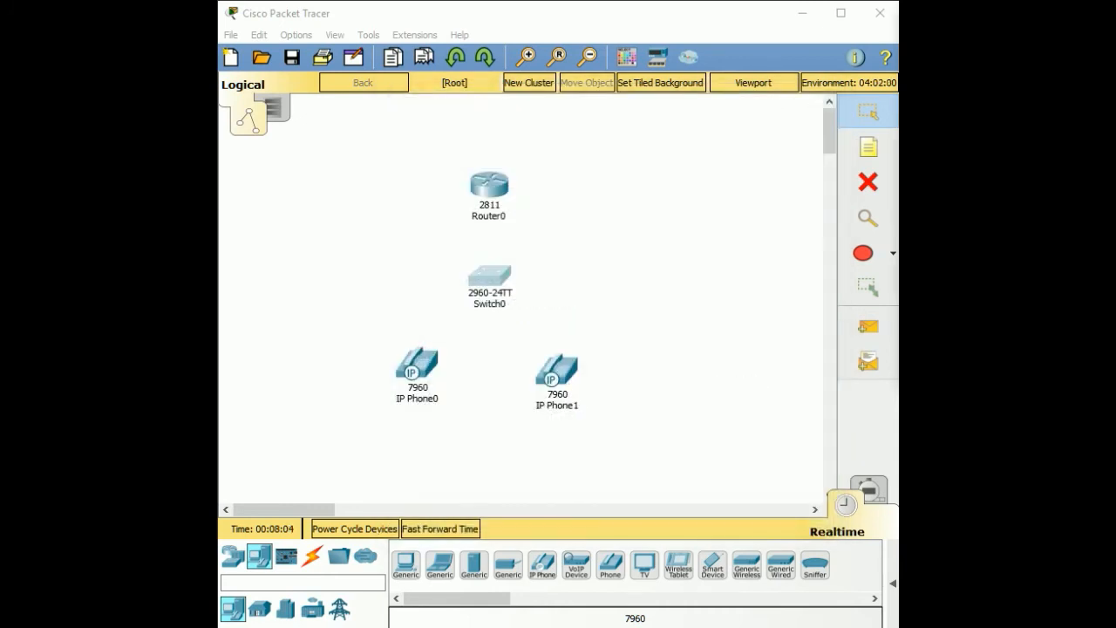
- Plug the power adapter into IP Phone0 and close its window
click(417, 365)
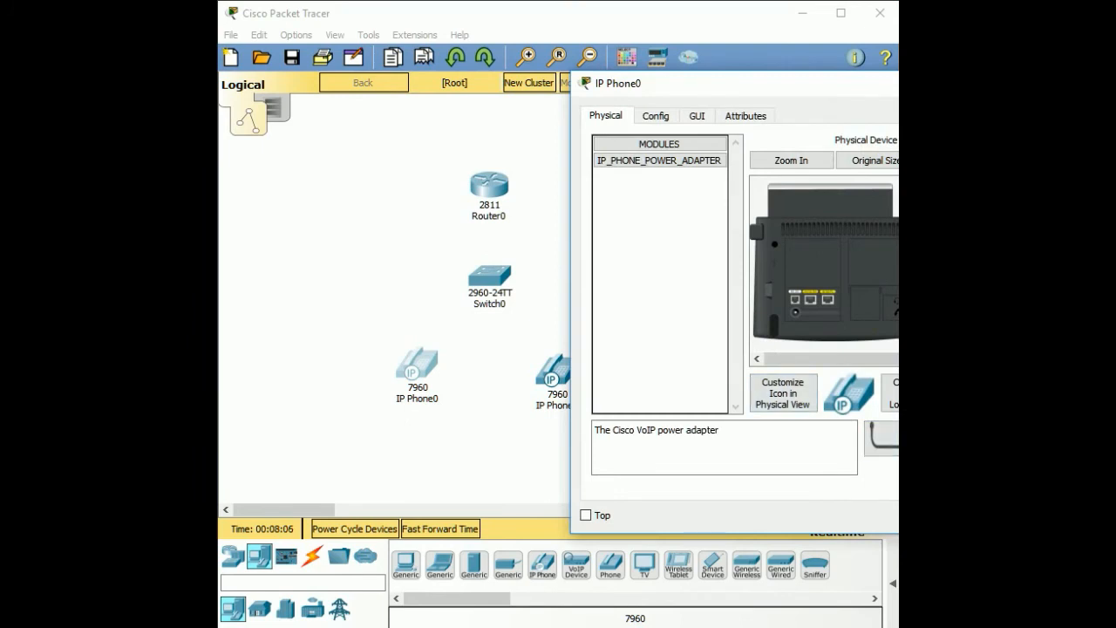
drag(724, 82, 542, 79)
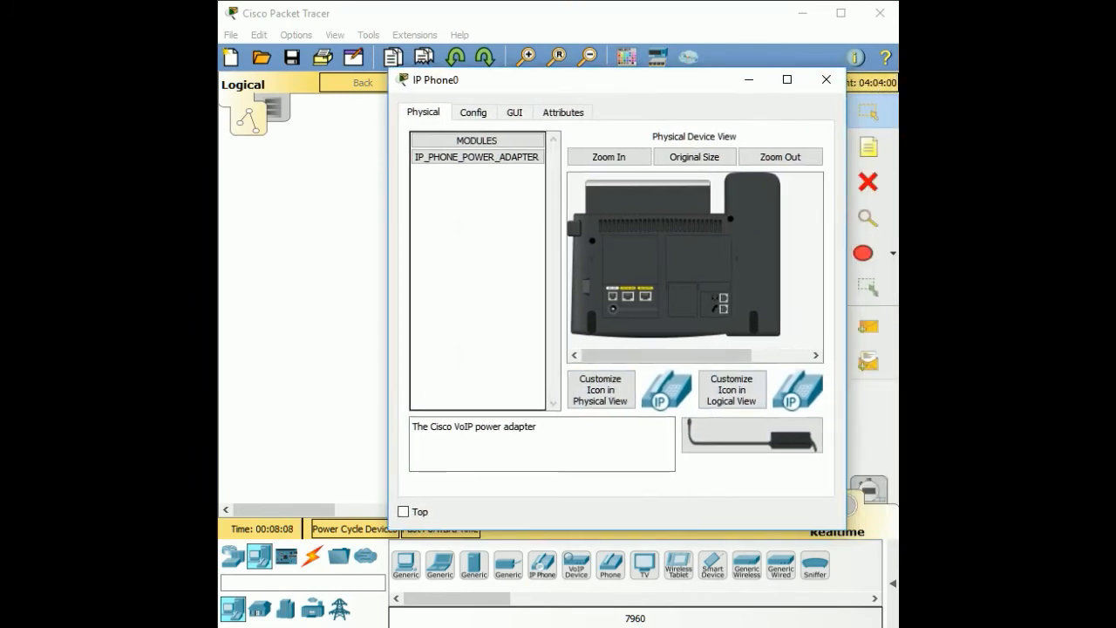
drag(752, 435, 613, 308)
click(825, 80)
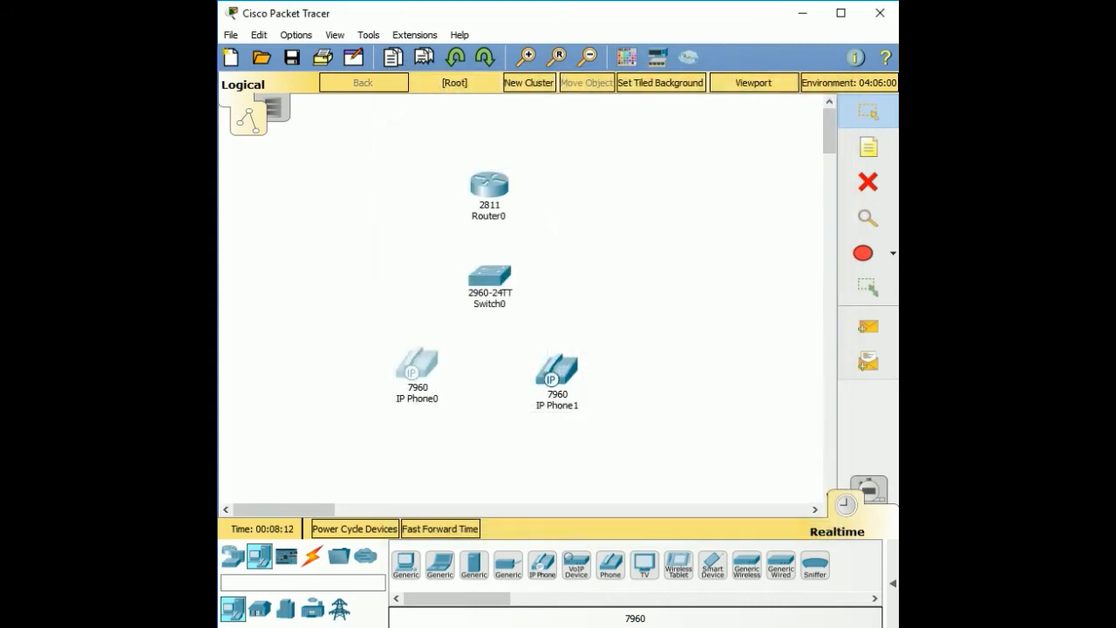
- Plug the power adapter into IP Phone1 and close its window
click(556, 370)
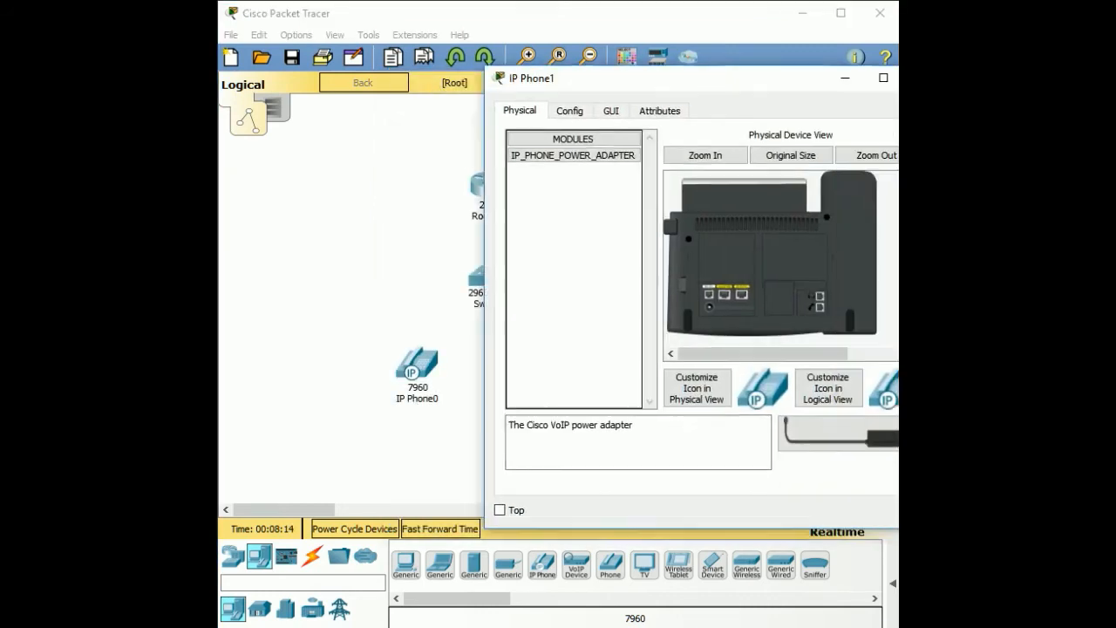
drag(752, 428, 614, 300)
drag(751, 428, 741, 419)
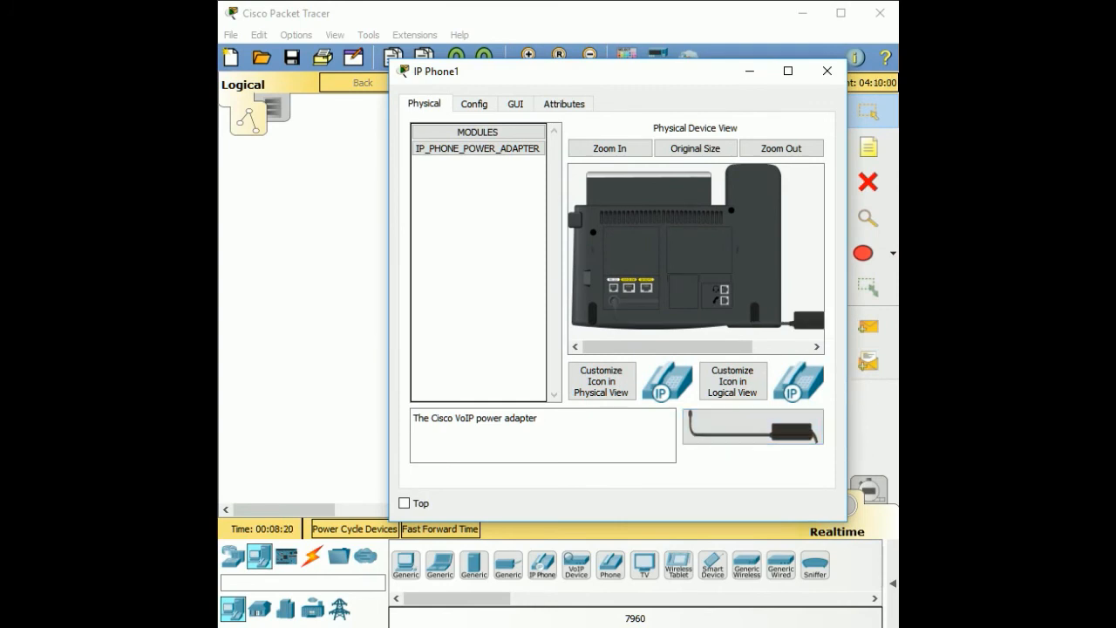
click(827, 71)
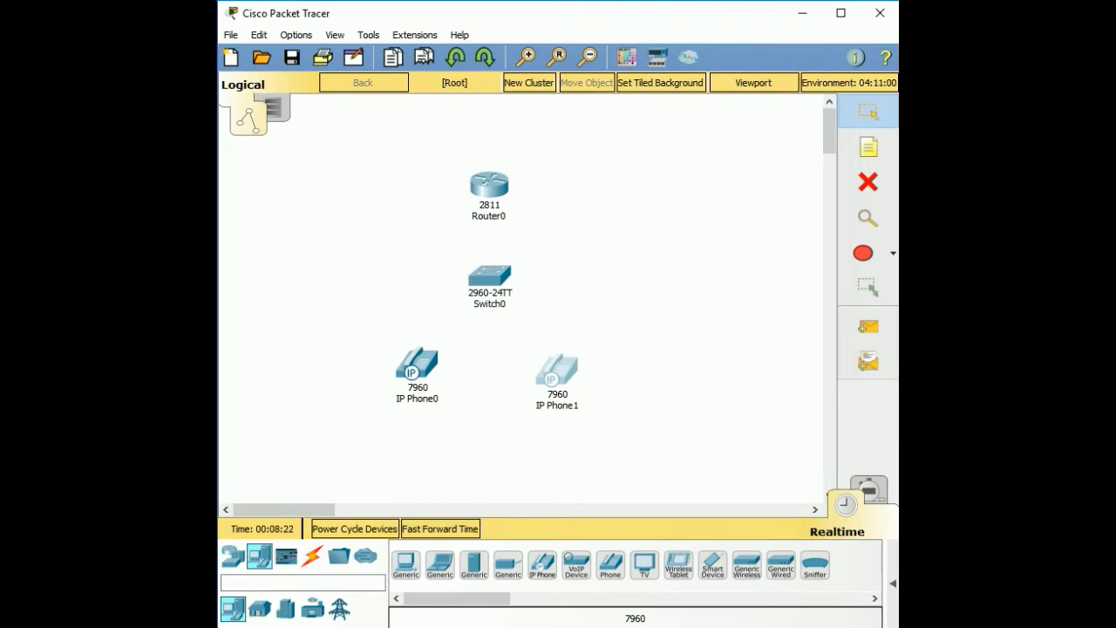
- Connect IP Phone0 to FastEthernet0/1 on Switch0 with a copper straight-through cable
click(312, 555)
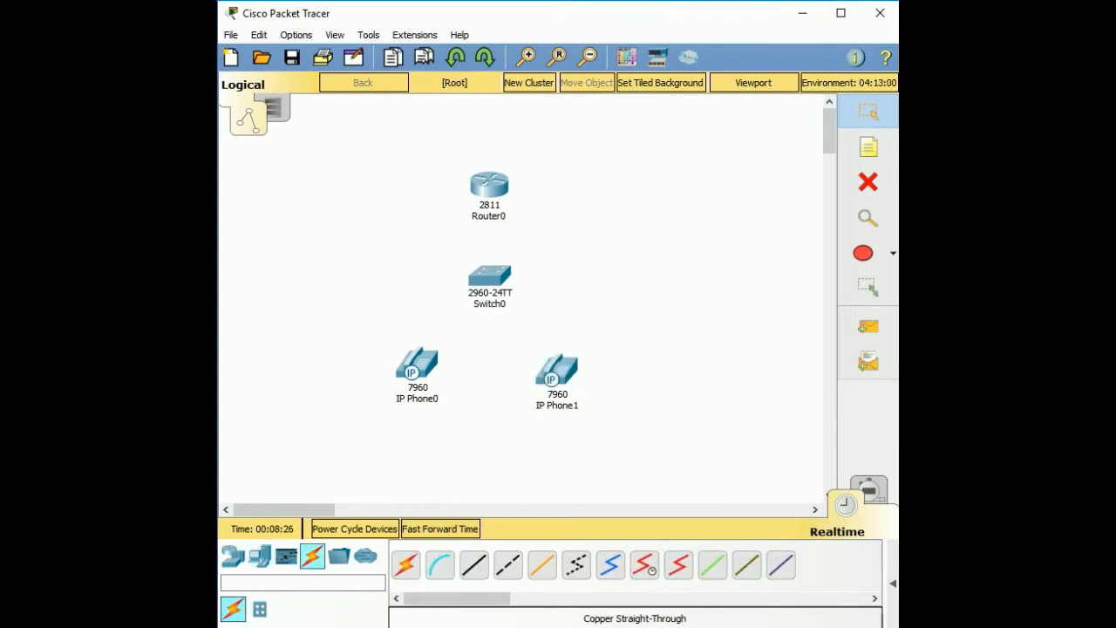
click(473, 565)
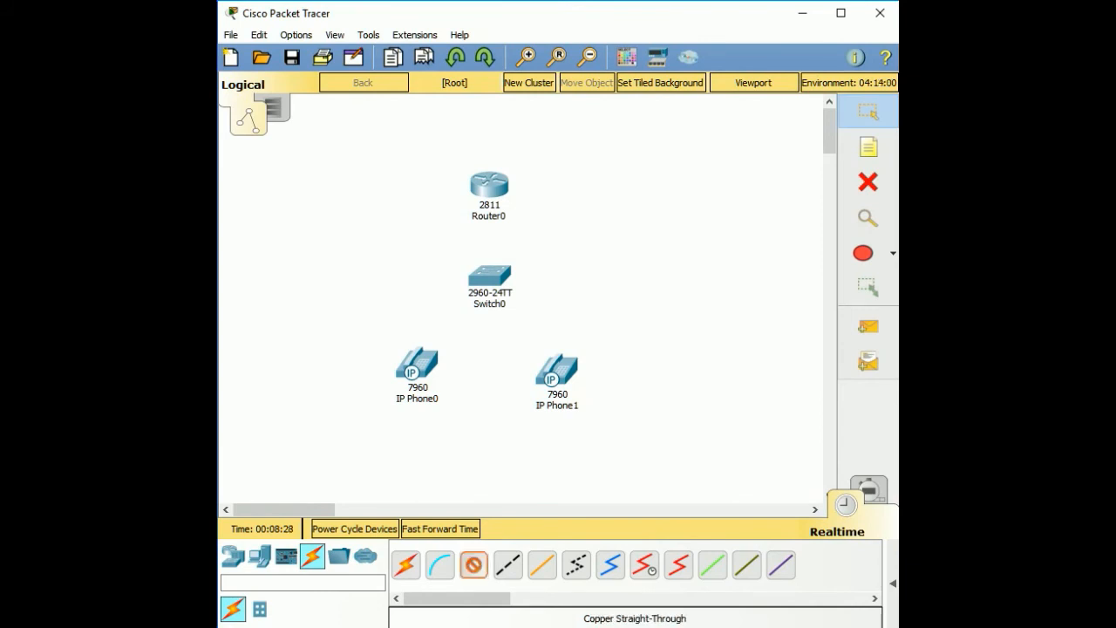
click(416, 366)
click(447, 389)
click(472, 294)
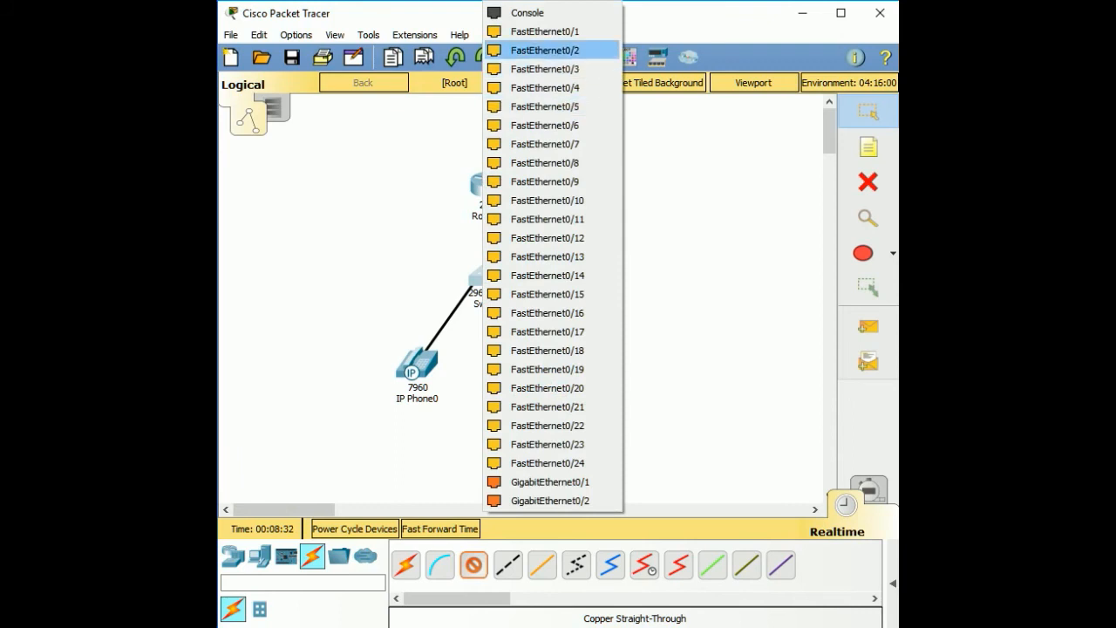
click(544, 31)
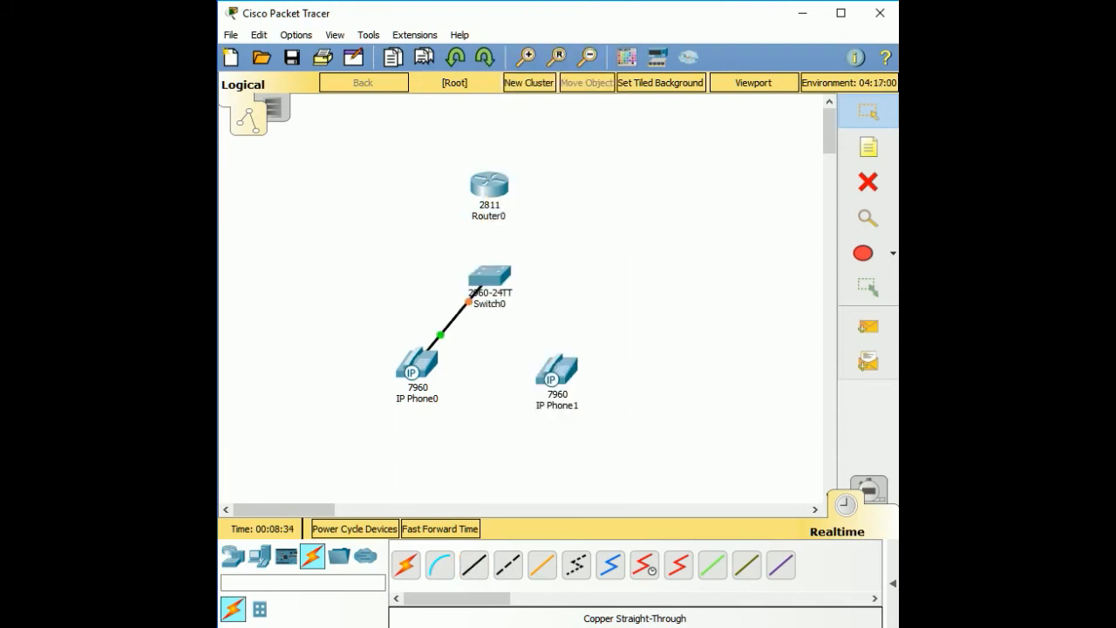
- Connect IP Phone1's Switch port to FastEthernet0/2 on Switch0 with a copper straight-through cable
click(556, 371)
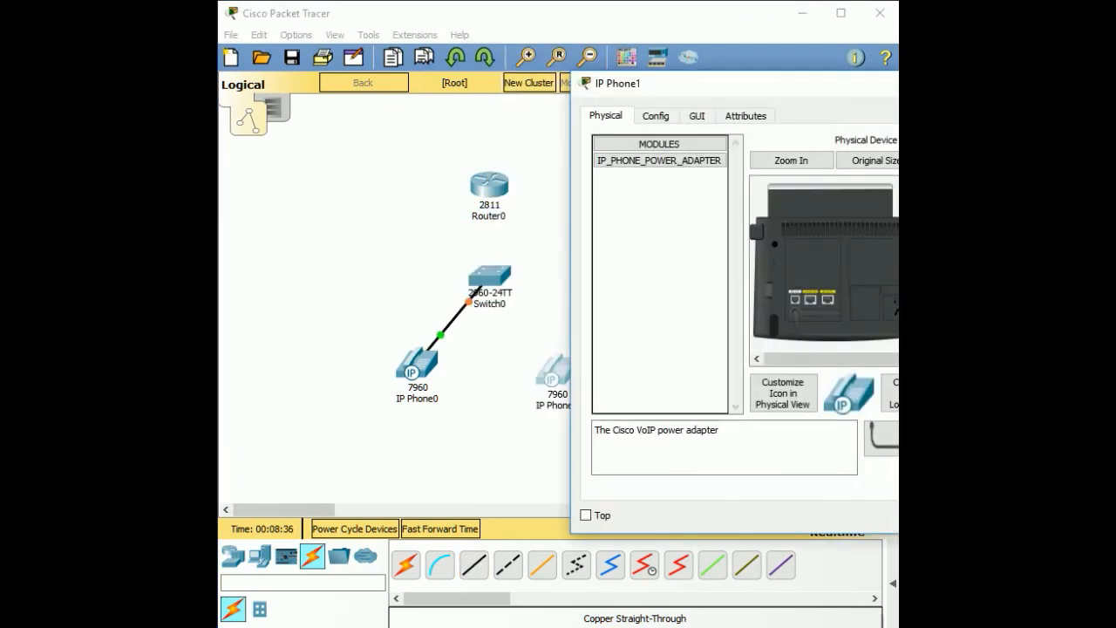
key(alt+F4)
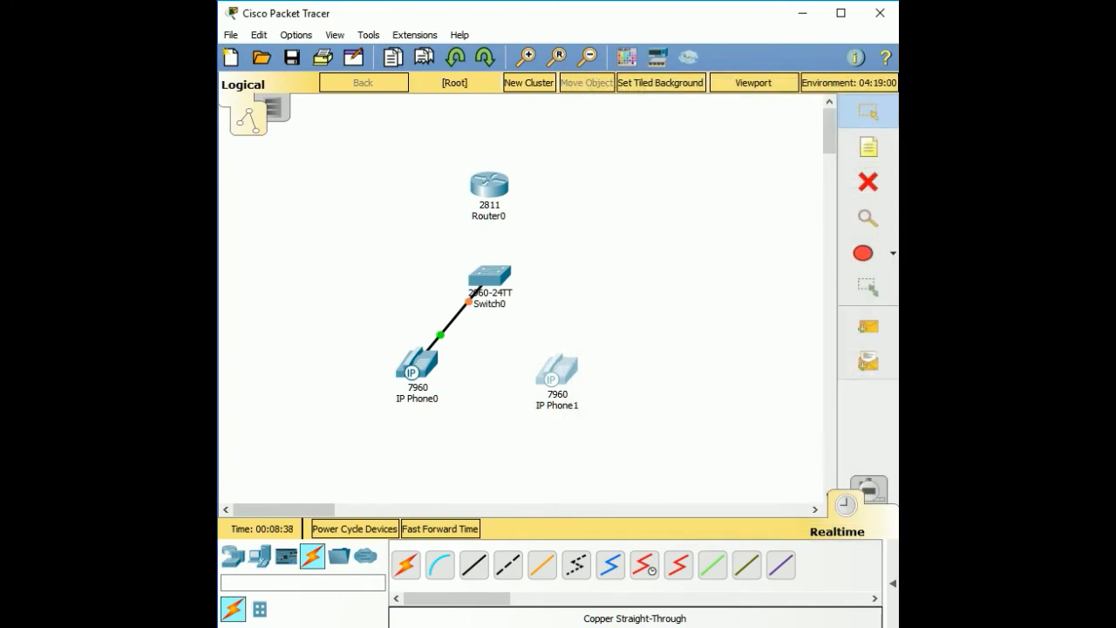
click(474, 565)
click(557, 374)
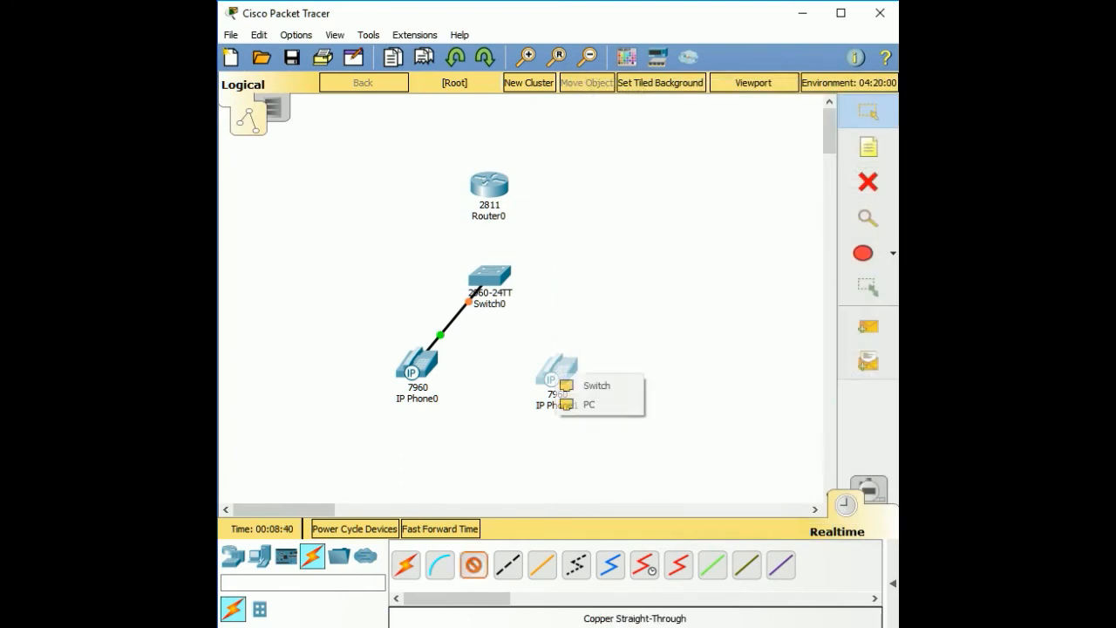
click(597, 385)
click(493, 277)
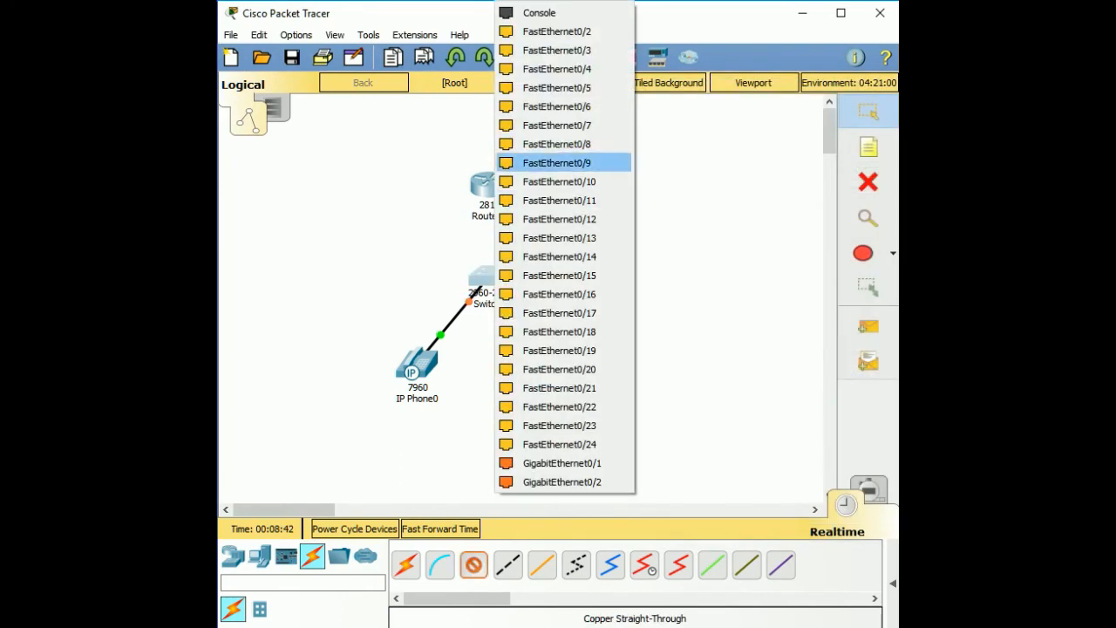
click(556, 32)
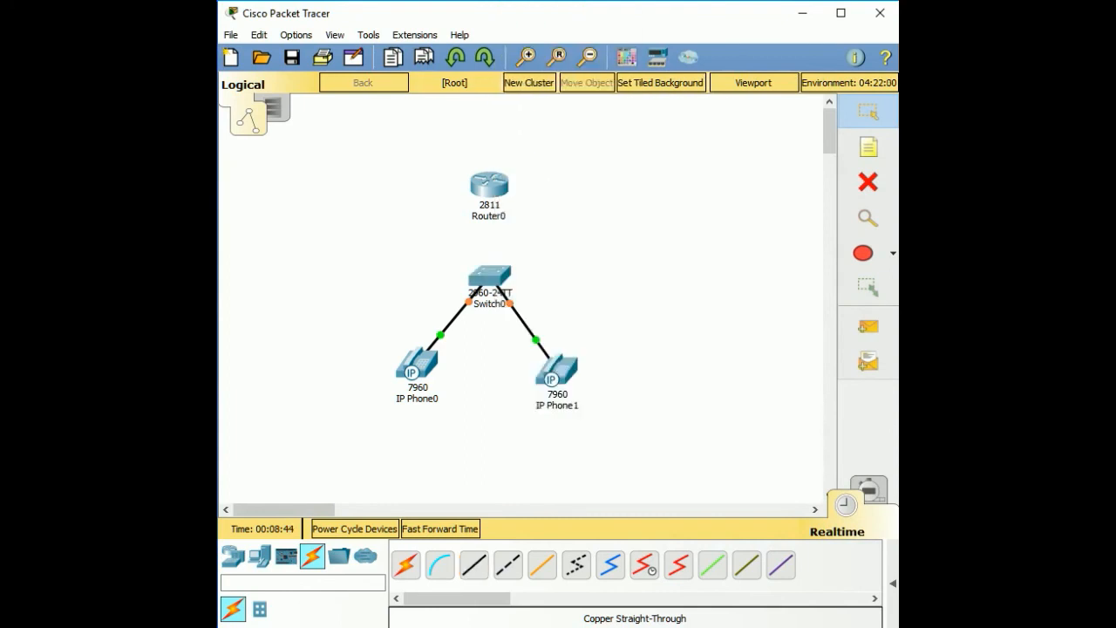
- Connect FastEthernet0/3 on Switch0 to FastEthernet0/0 on Router0 with a copper straight-through cable
click(474, 565)
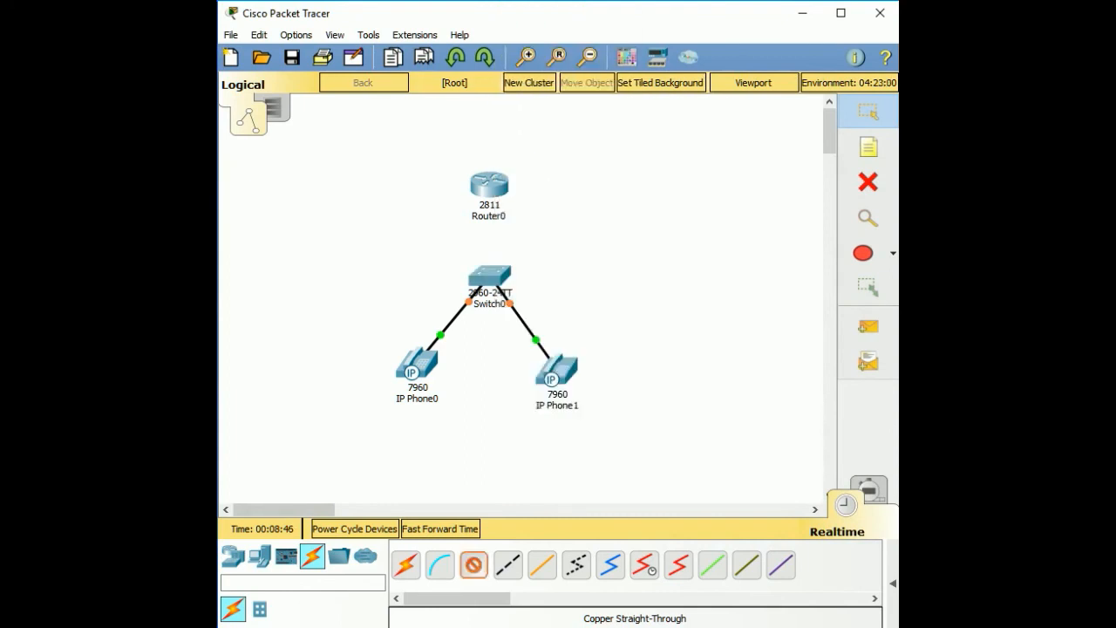
click(489, 277)
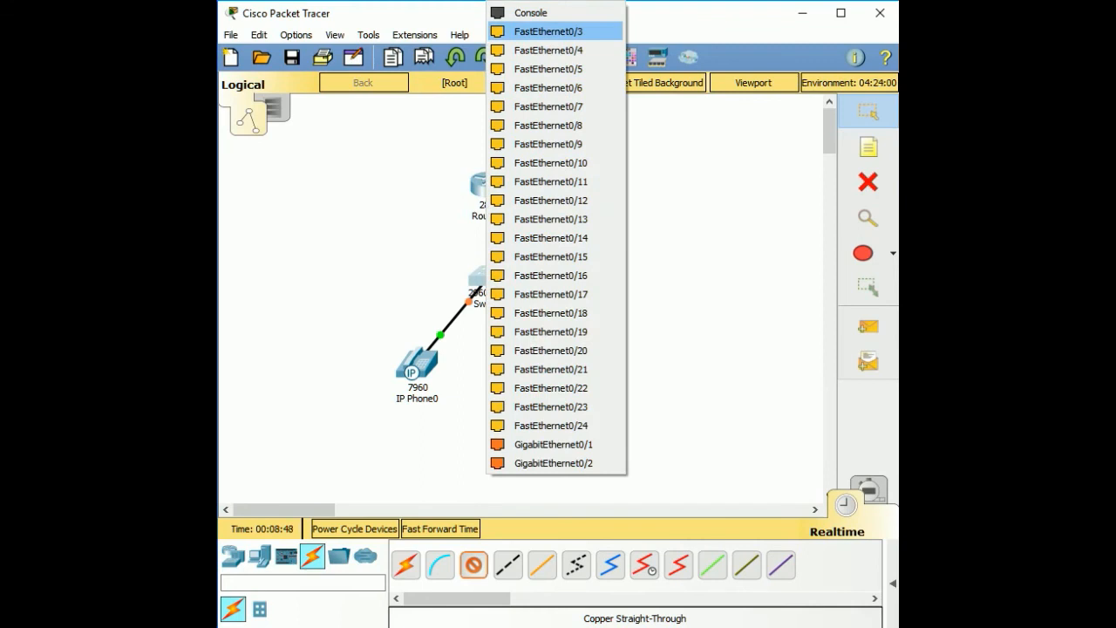
click(549, 31)
click(487, 188)
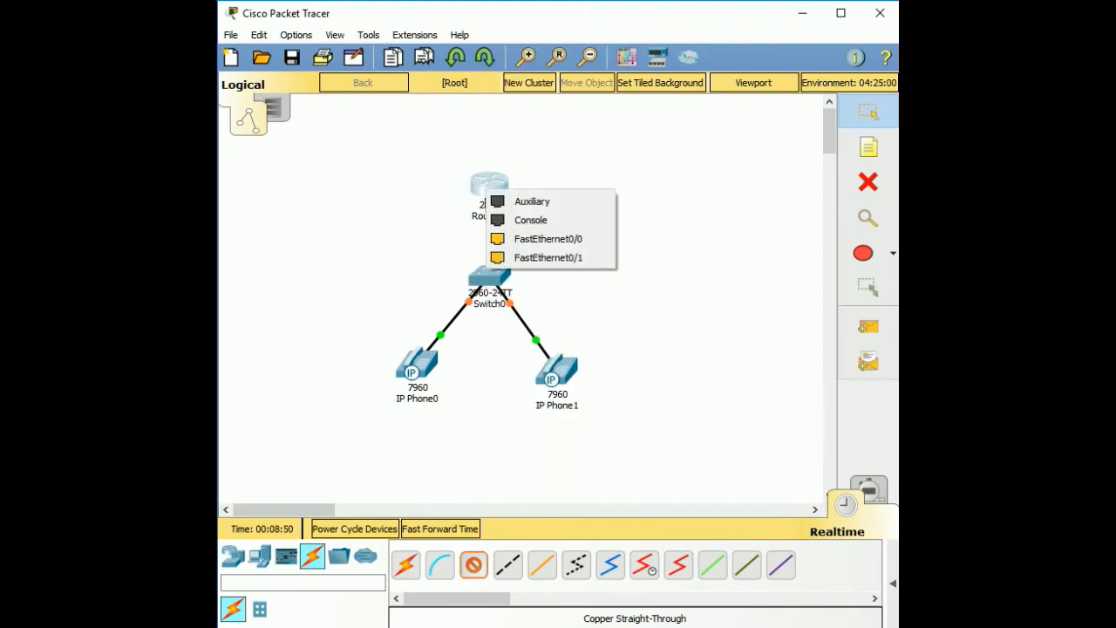
click(548, 238)
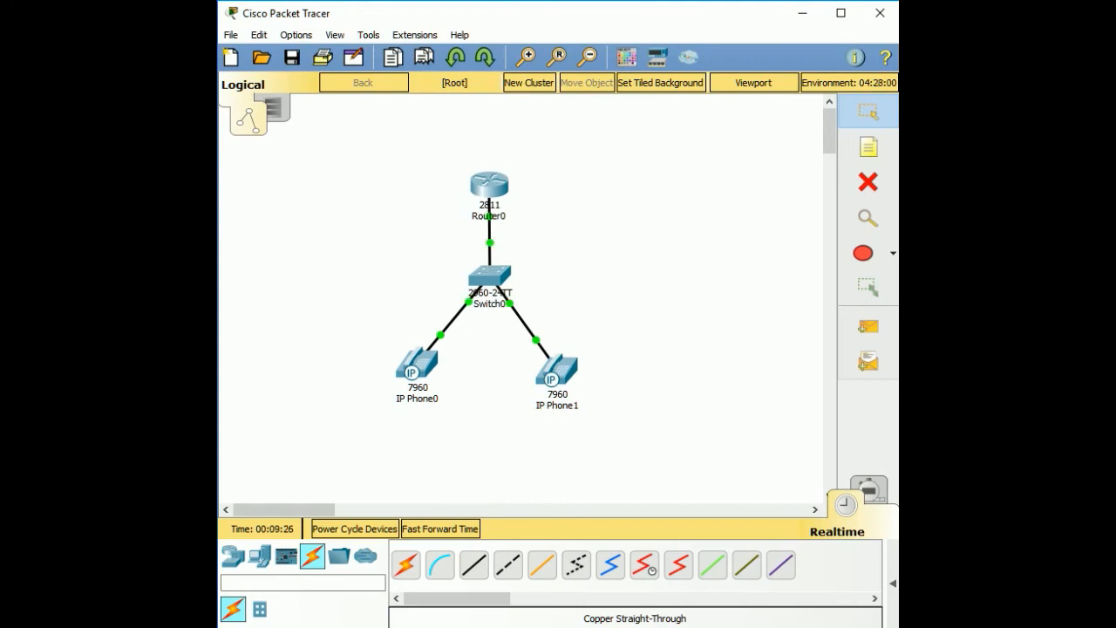
- Check the configuration status on IP Phone0's graphical display and close its window
click(417, 361)
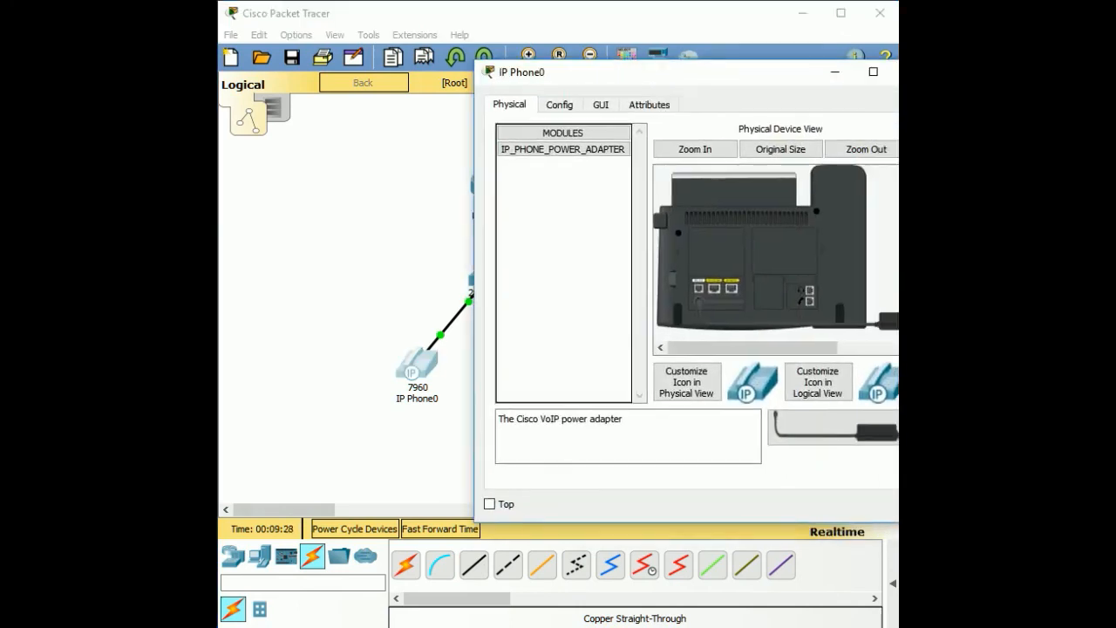
drag(654, 72, 504, 75)
click(561, 105)
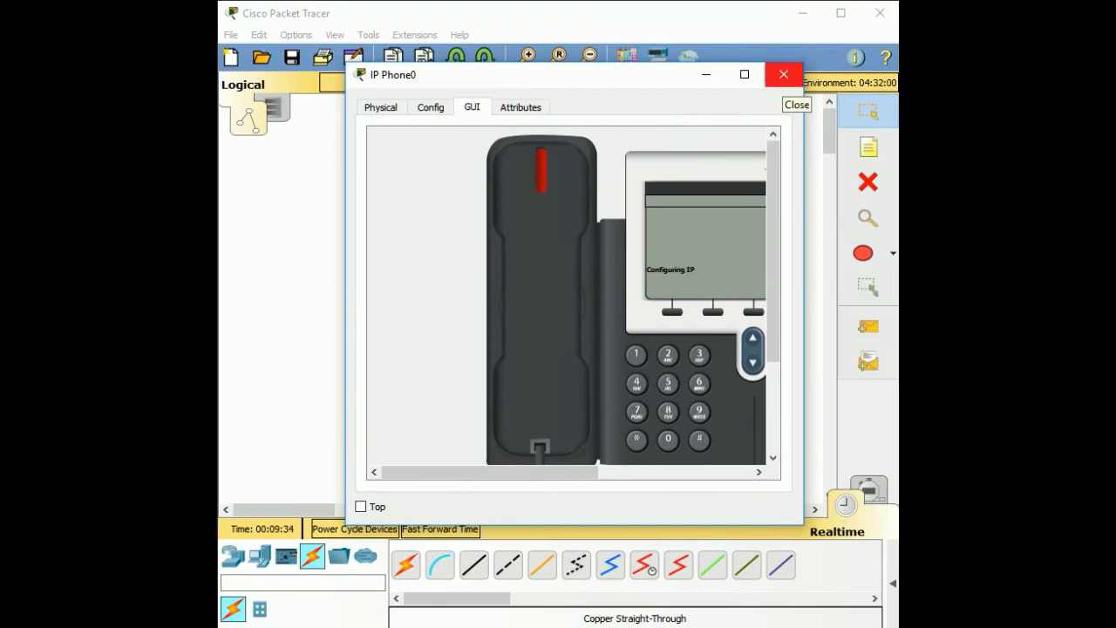
click(783, 75)
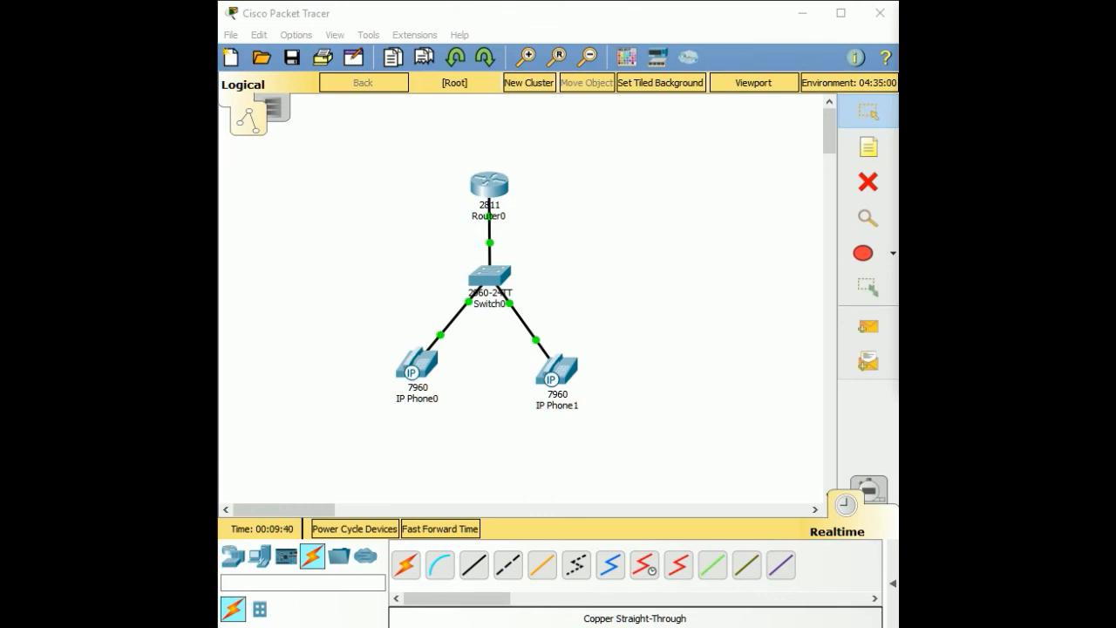
key(alt+Tab)
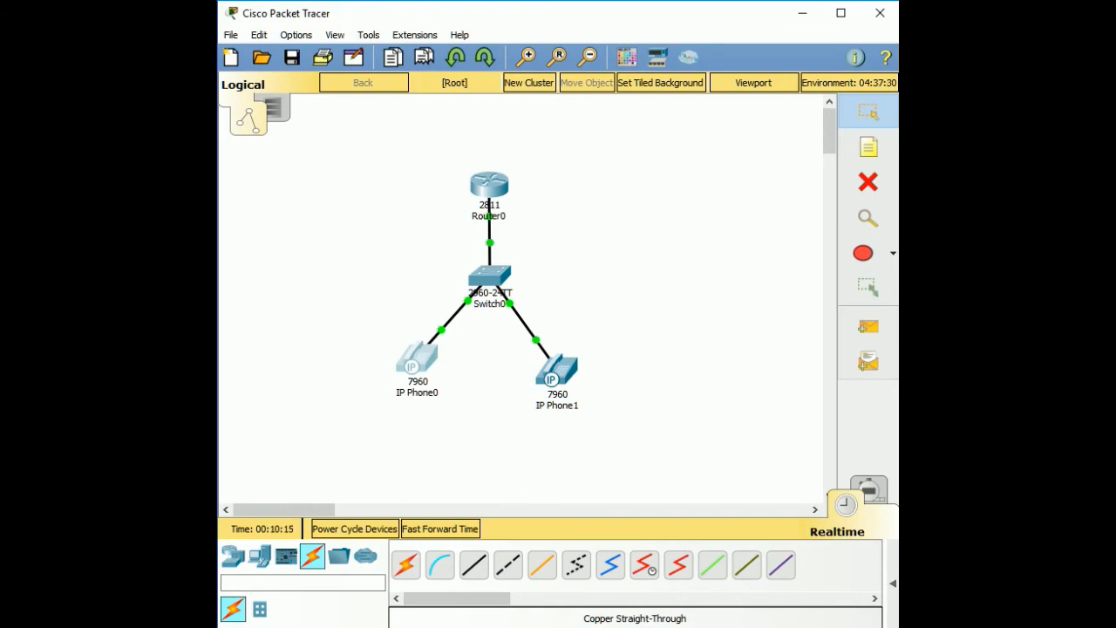
- Open IP Phone0's graphical interface, dial 1111 on the keypad and lift the handset to place the call
click(417, 359)
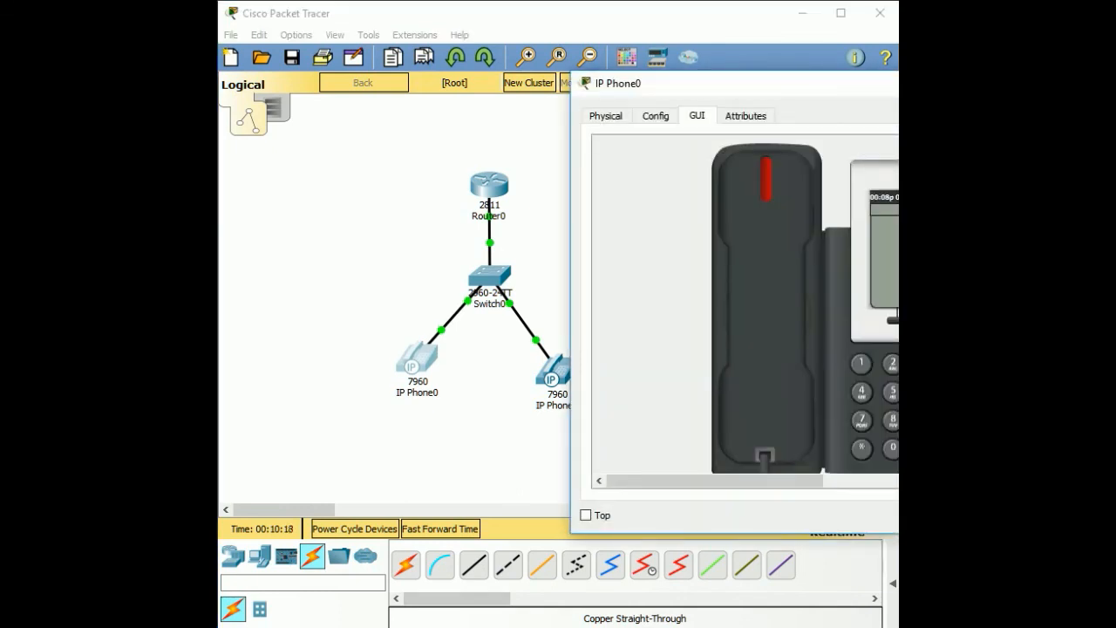
drag(741, 84, 513, 78)
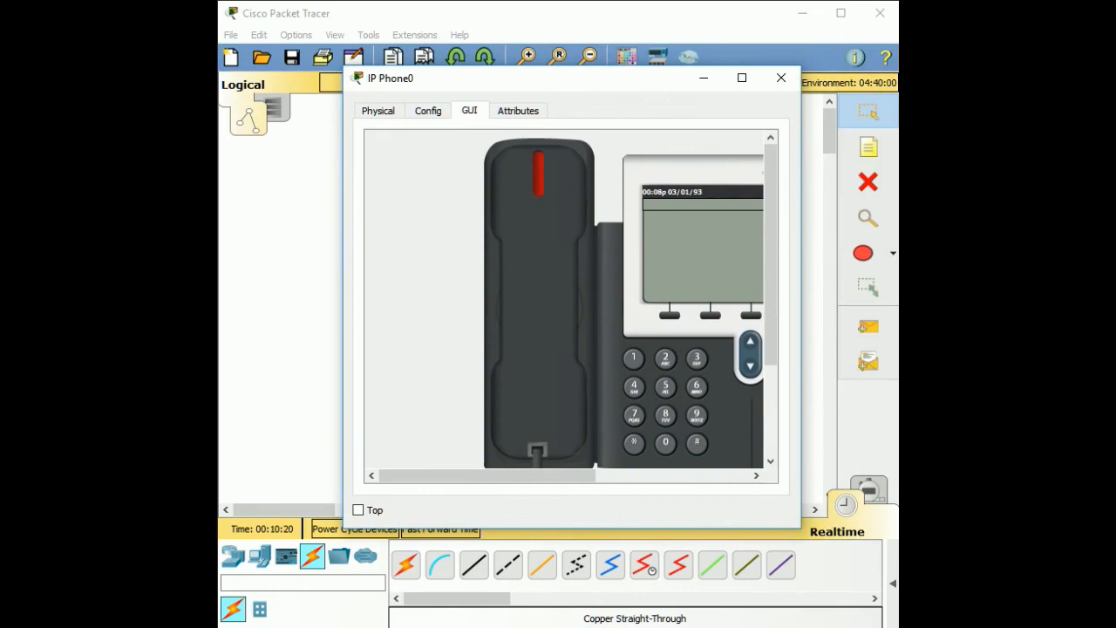
drag(502, 476, 571, 476)
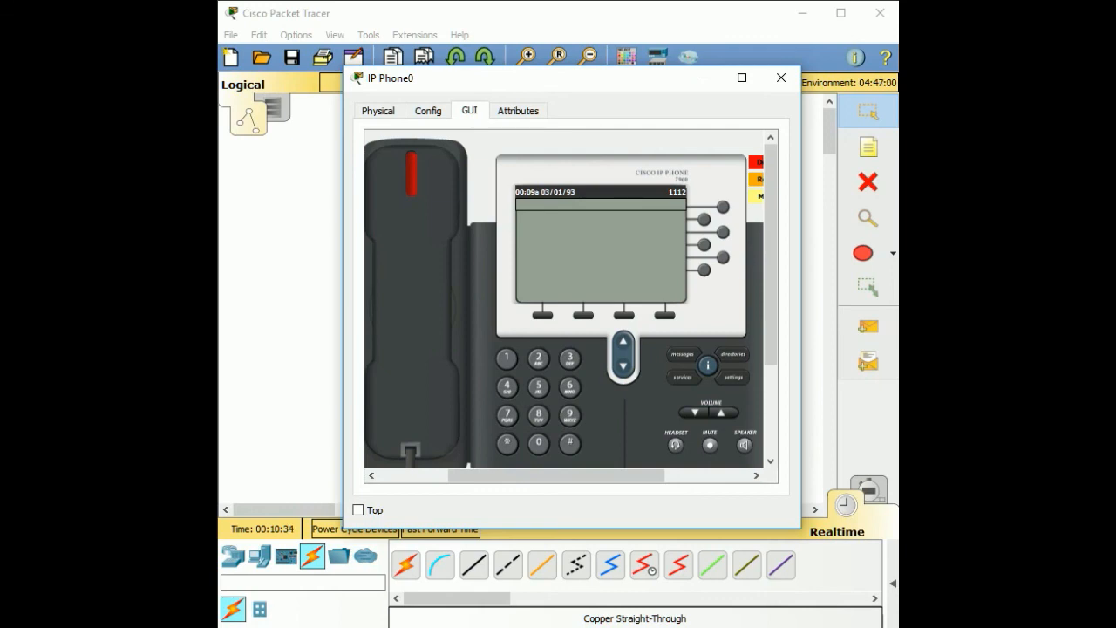
click(507, 359)
click(507, 359)
click(506, 358)
click(507, 358)
click(413, 301)
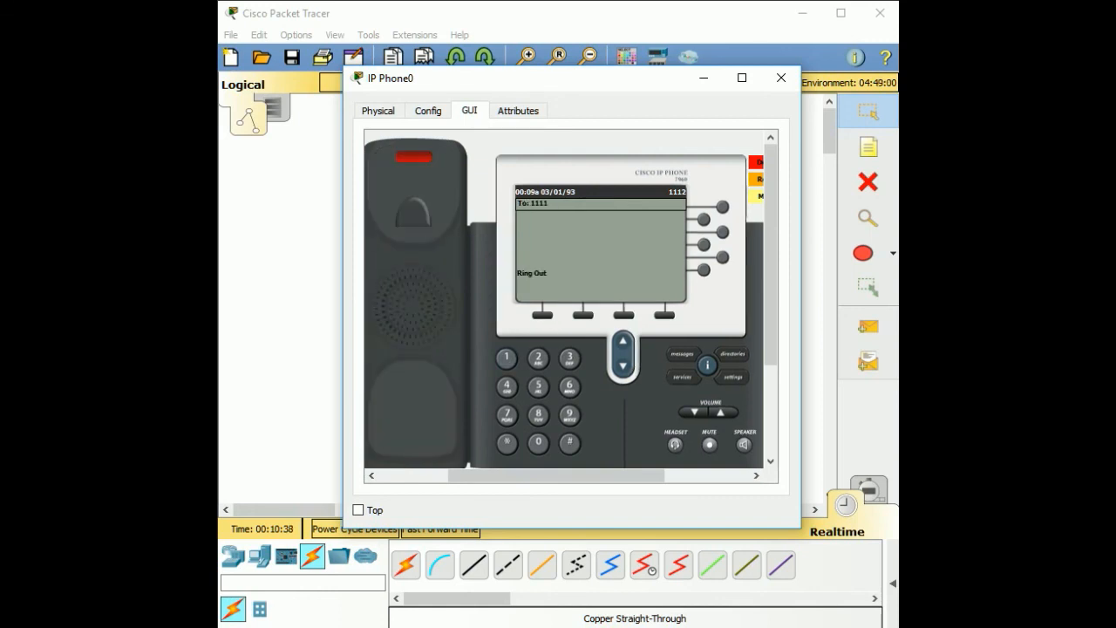
drag(557, 475, 522, 475)
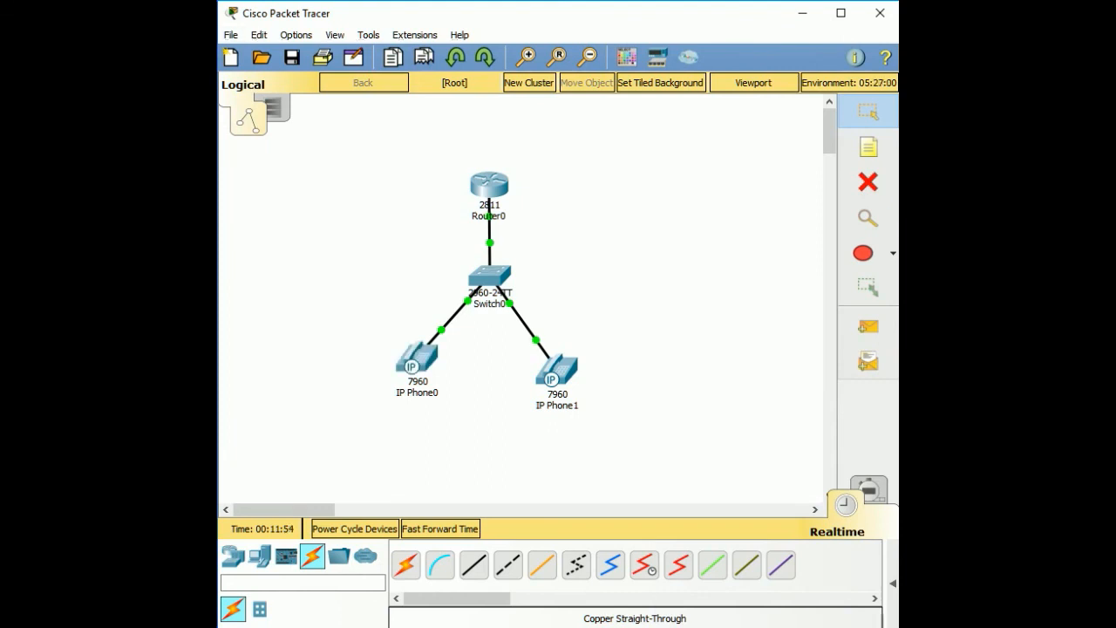
- Open IP Phone1's graphical interface and lift the handset to answer the incoming call from 1112
click(556, 371)
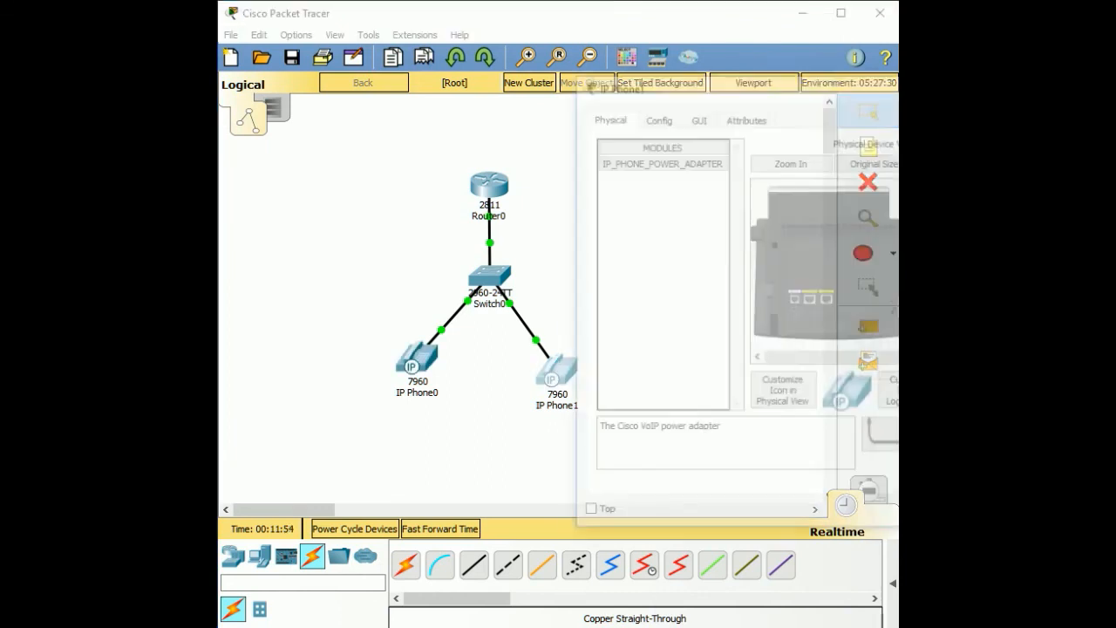
drag(715, 82, 540, 73)
click(524, 110)
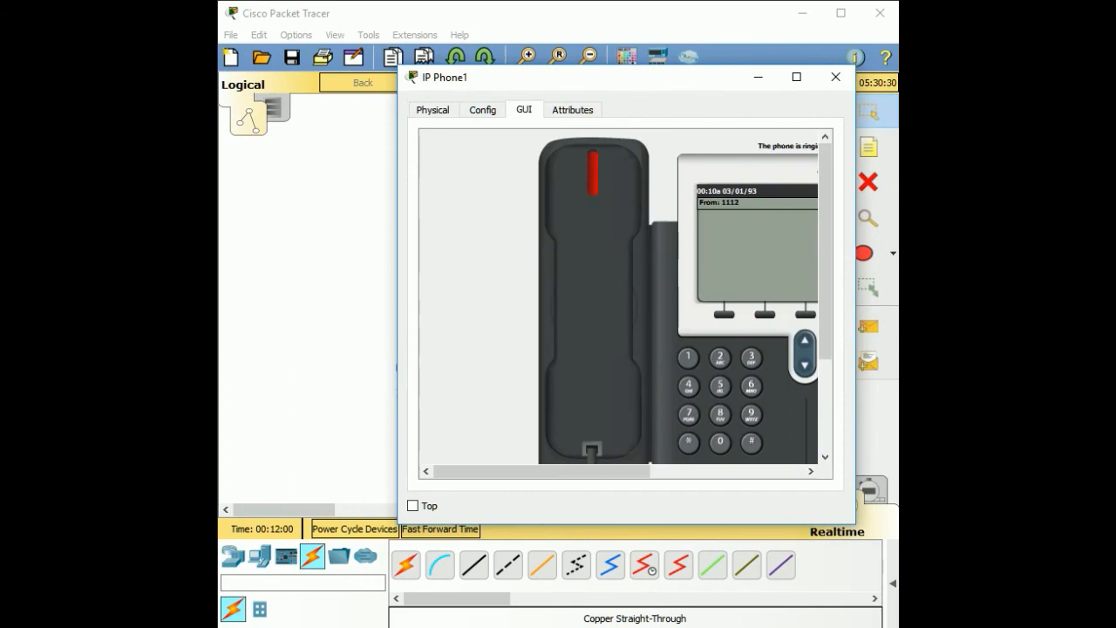
drag(541, 471, 614, 471)
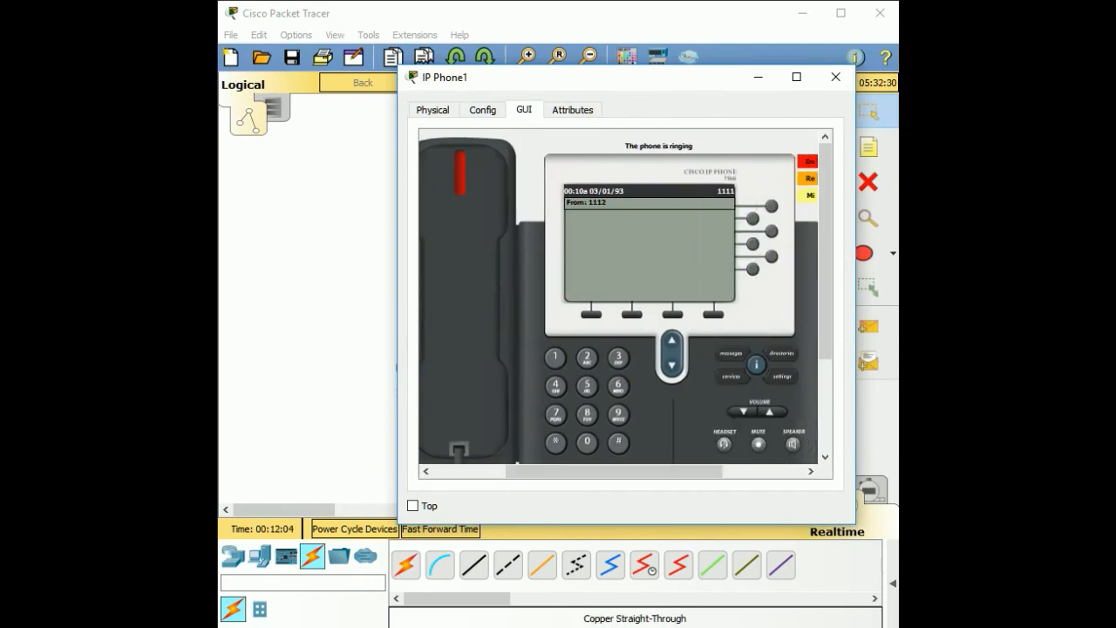
click(466, 300)
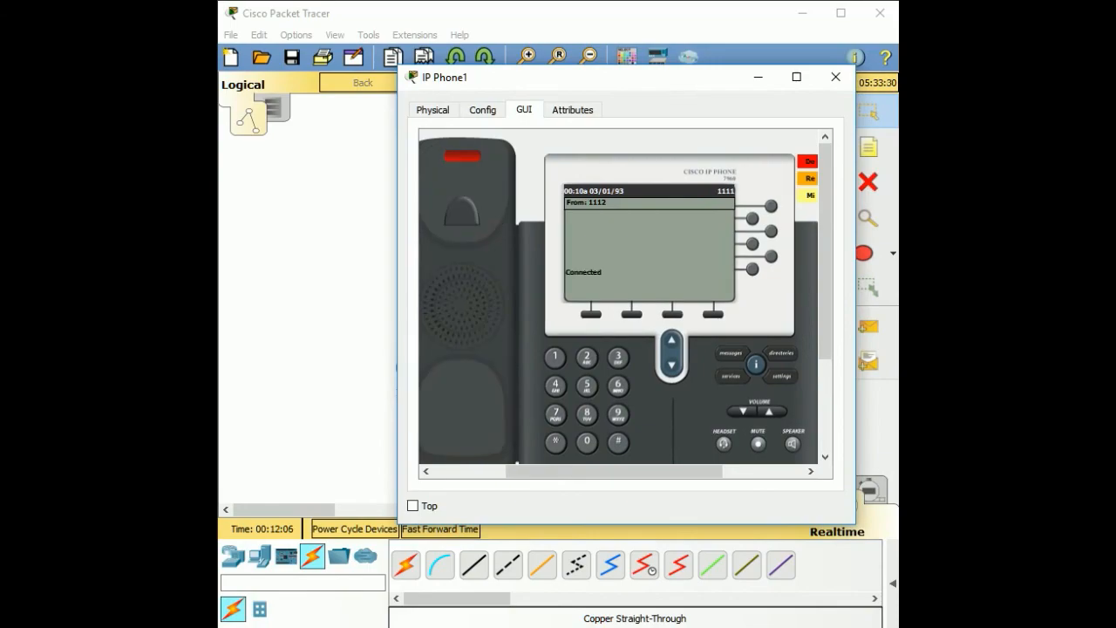